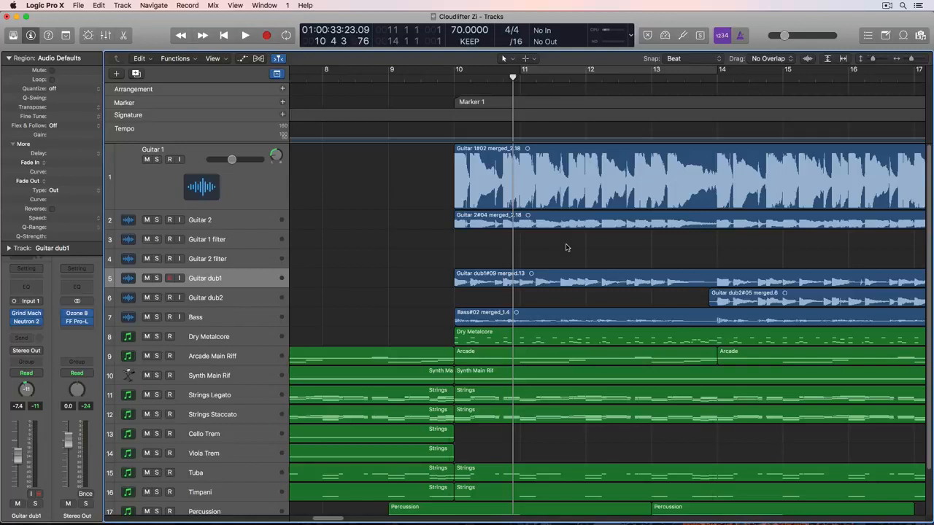
Play a short passage from just before bar 11, stop playback, and show the mixer
{"action": "key", "text": "space"}
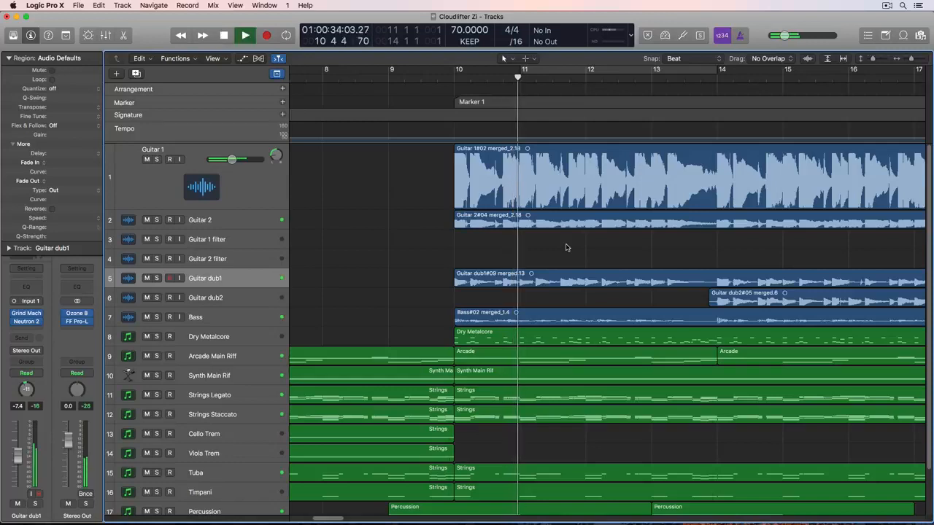
{"action": "key", "text": "space"}
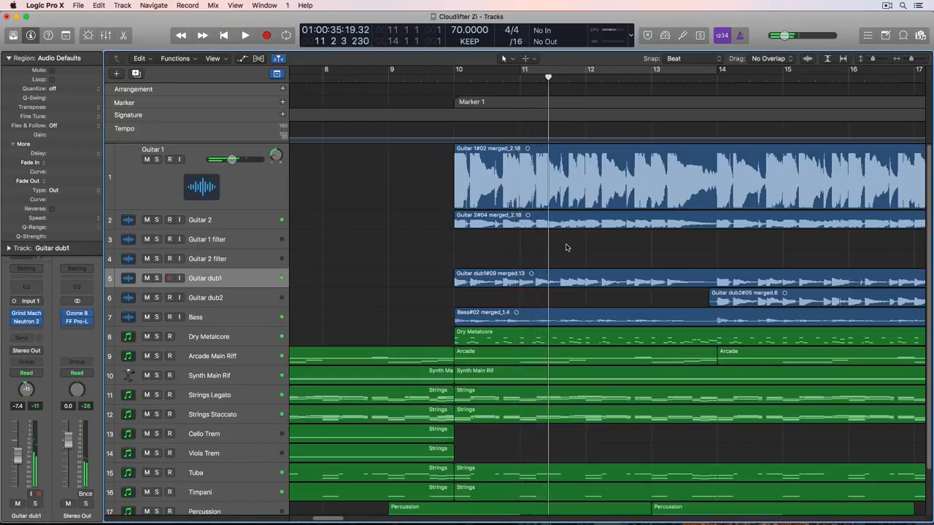
{"action": "key", "text": "super+2"}
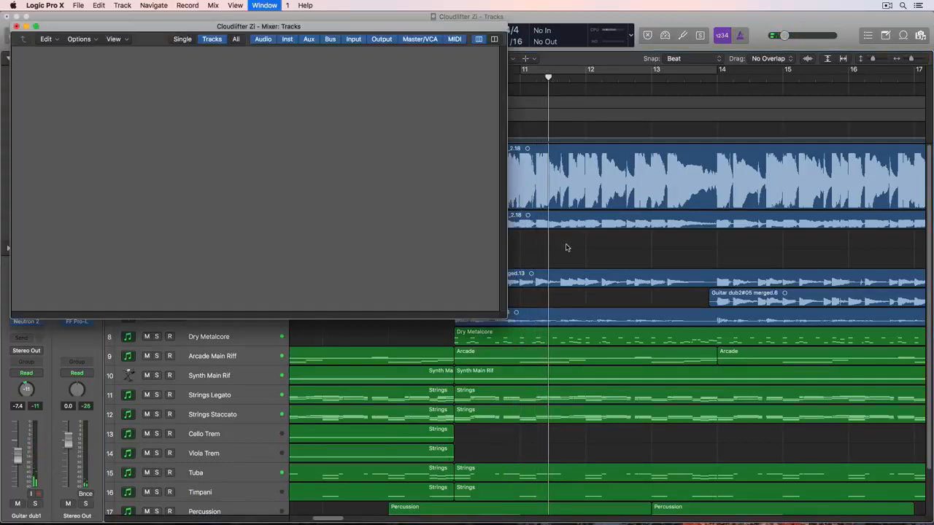
{"action": "key", "text": "x"}
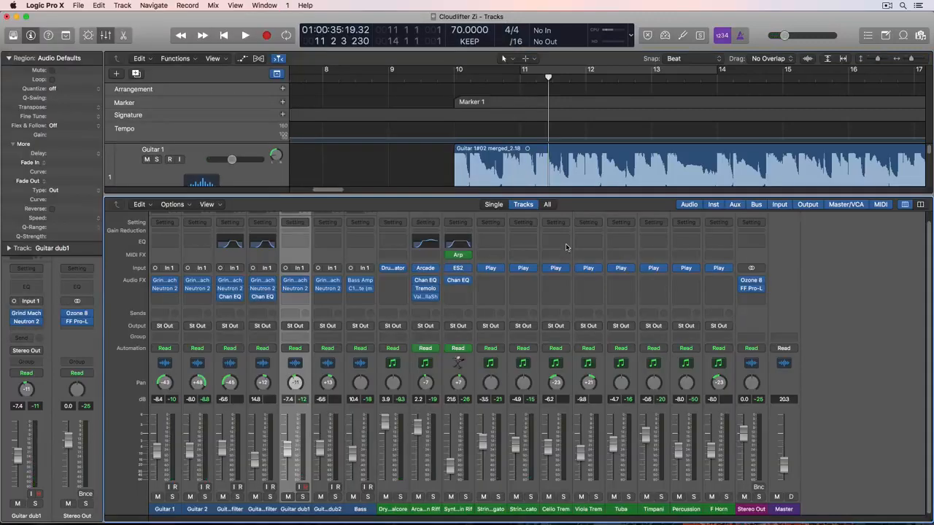
Open the Dry Metalcore region in the Piano Roll to view its notes, then close the editor
{"action": "key", "text": "super+4"}
{"action": "key", "text": "p"}
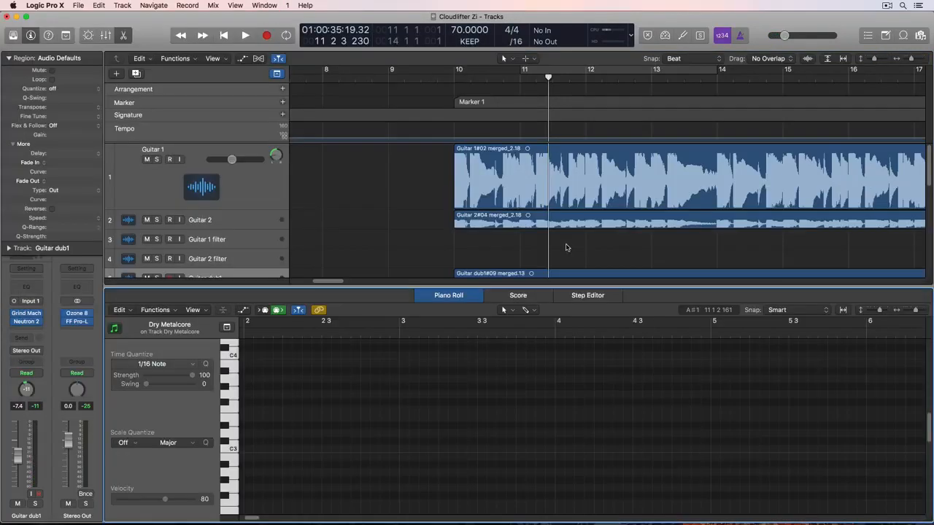
{"action": "key", "text": "p"}
{"action": "left_click", "coordinate": [567, 336]}
{"action": "double_click", "coordinate": [566, 336]}
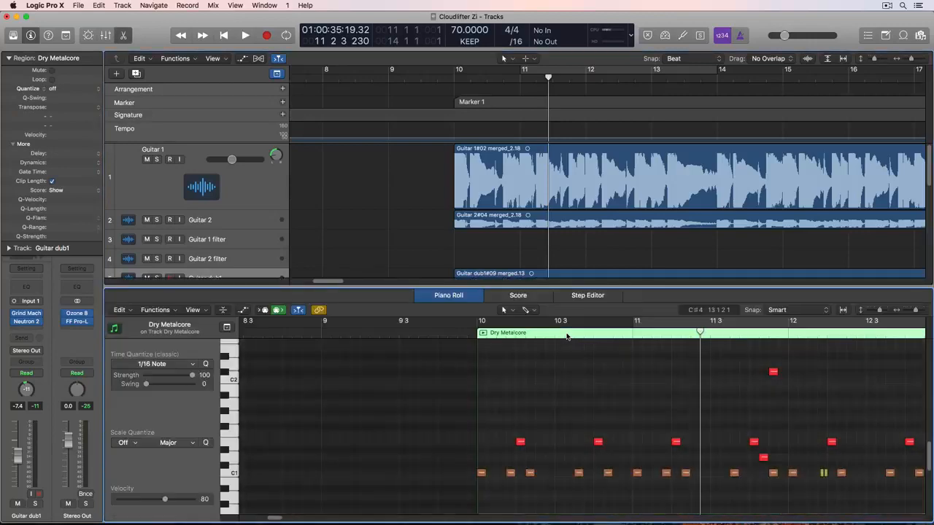
{"action": "key", "text": "p"}
{"action": "left_click", "coordinate": [561, 263]}
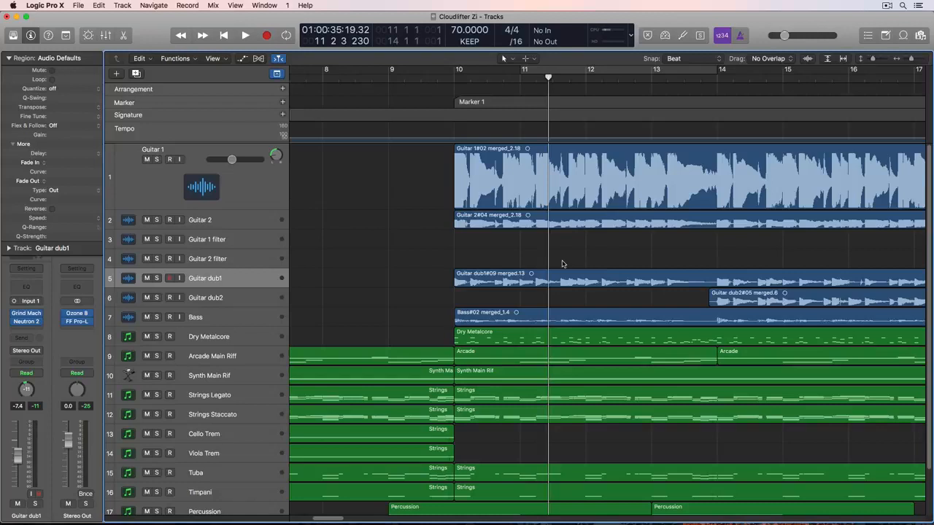
Step the playhead back and forth one bar at a time, finishing at bar 8
{"action": "key", "text": "comma"}
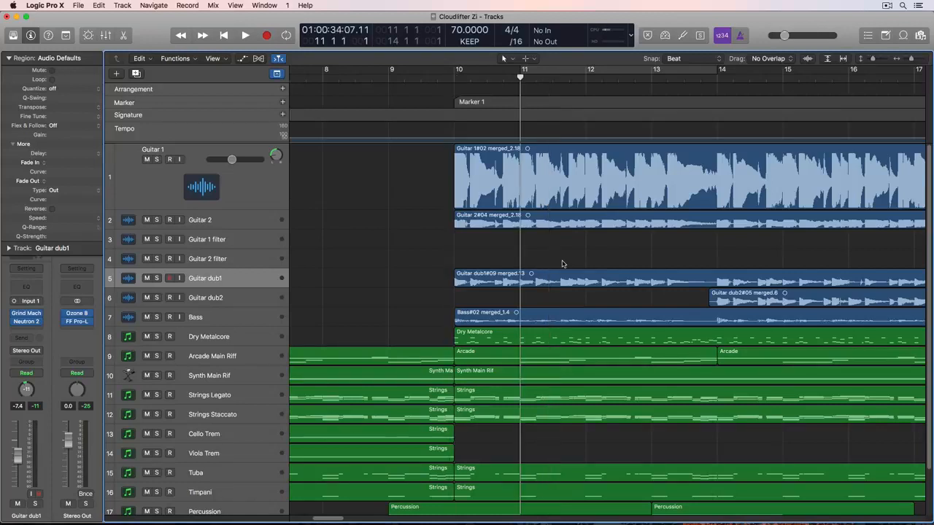
{"action": "key", "text": "period"}
{"action": "key", "text": "period"}
{"action": "key", "text": "comma"}
{"action": "key", "text": "comma"}
{"action": "key", "text": "comma"}
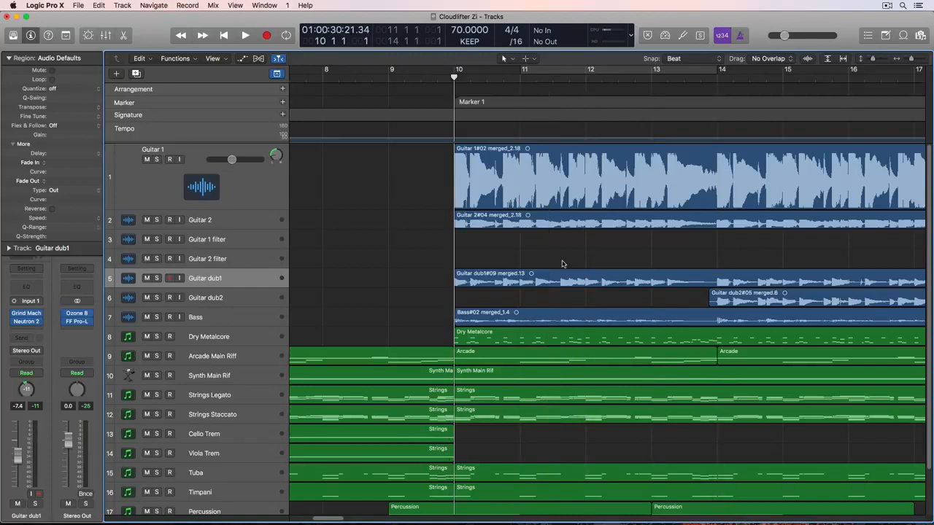
{"action": "key", "text": "comma"}
{"action": "key", "text": "comma"}
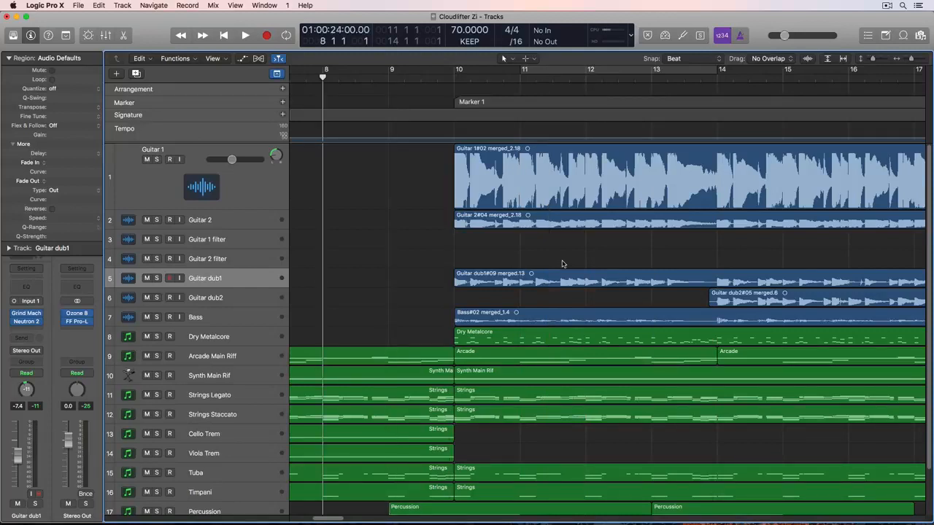
Advance the playhead one bar at a time to bar 15
{"action": "key", "text": "period"}
{"action": "key", "text": "period"}
{"action": "key", "text": "period"}
{"action": "key", "text": "period"}
{"action": "key", "text": "period"}
{"action": "key", "text": "period"}
{"action": "key", "text": "period"}
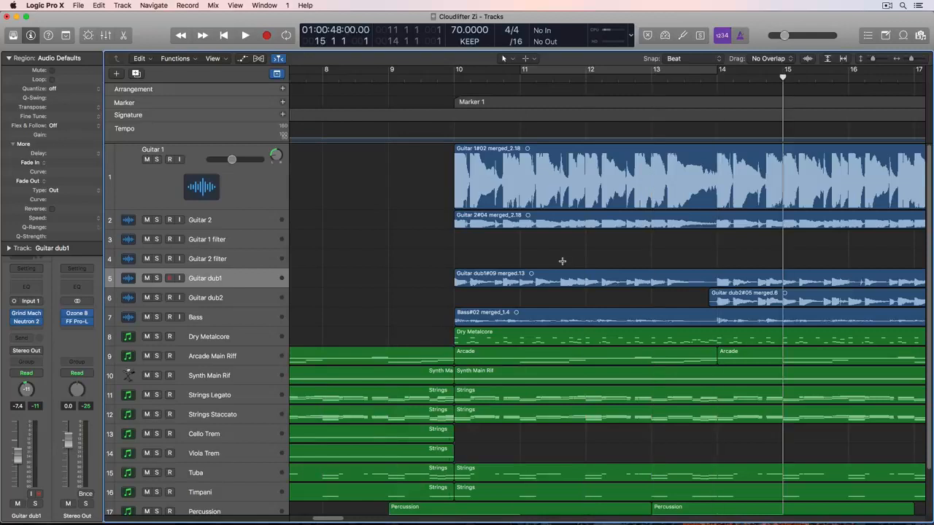
Move the playhead back one bar at a time to the start of Marker 1 at bar 10
{"action": "key", "text": "super+Left"}
{"action": "key", "text": "super+Left"}
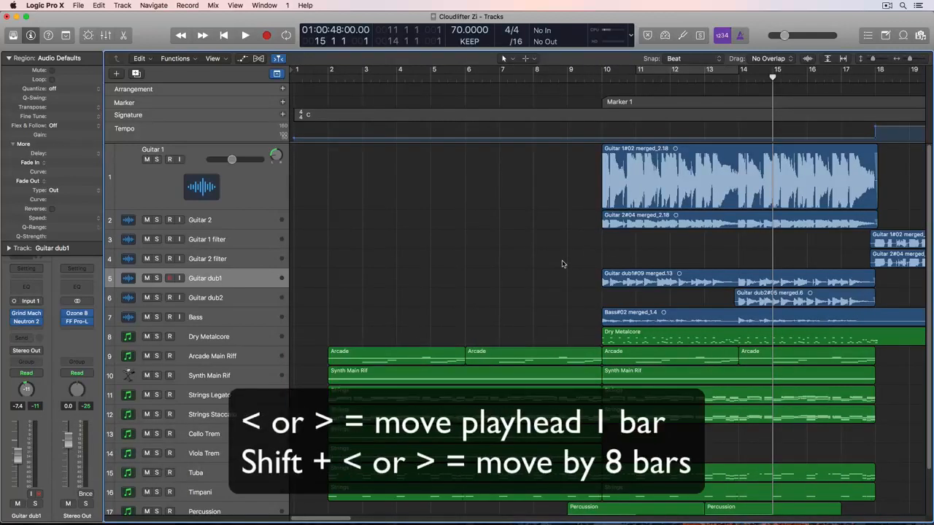
{"action": "key", "text": "comma"}
{"action": "key", "text": "comma"}
{"action": "key", "text": "comma"}
{"action": "key", "text": "comma"}
{"action": "key", "text": "comma"}
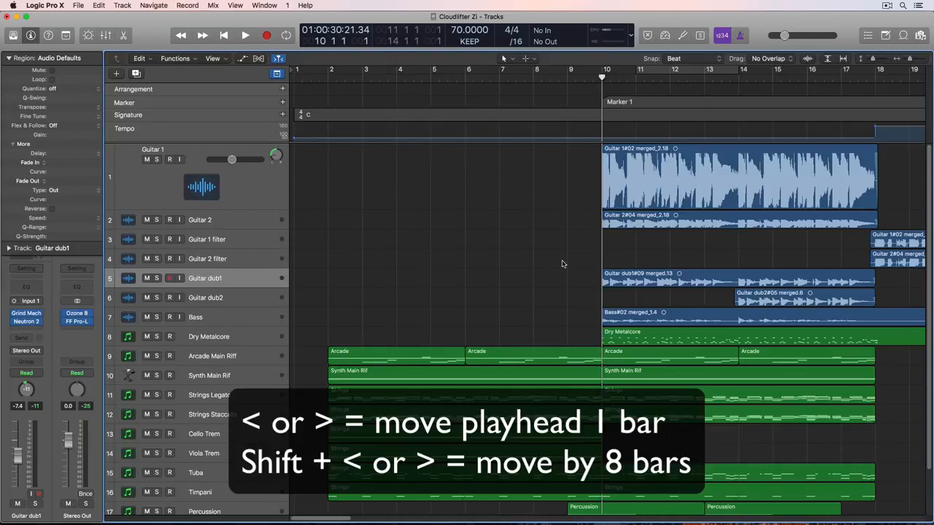
Jump the playhead backward and forward in eight-bar increments, ending at bar 10
{"action": "key", "text": "shift+comma"}
{"action": "key", "text": "shift+period"}
{"action": "key", "text": "shift+period"}
{"action": "key", "text": "shift+comma"}
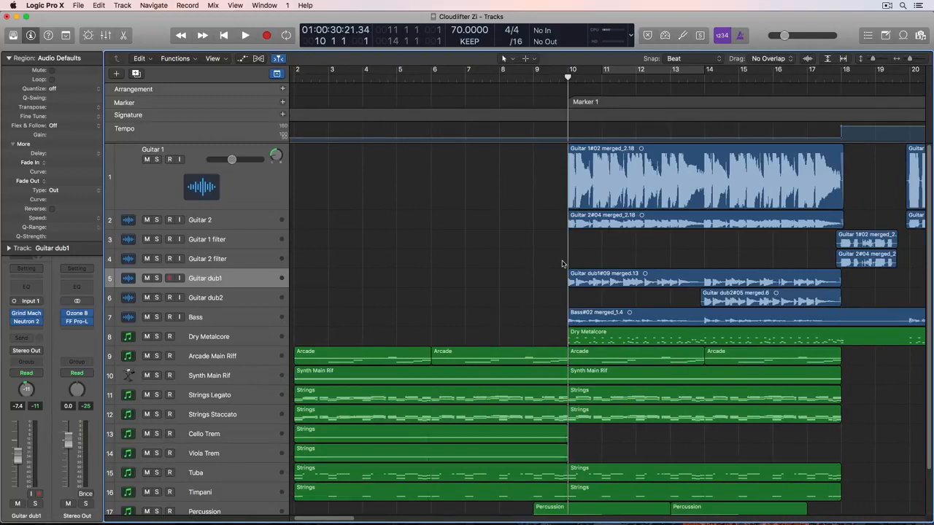
Split the Guitar 1 region at the playhead at bar 13 and clear the selection
{"action": "left_click", "coordinate": [669, 79]}
{"action": "left_click", "coordinate": [678, 146]}
{"action": "key", "text": "super+t"}
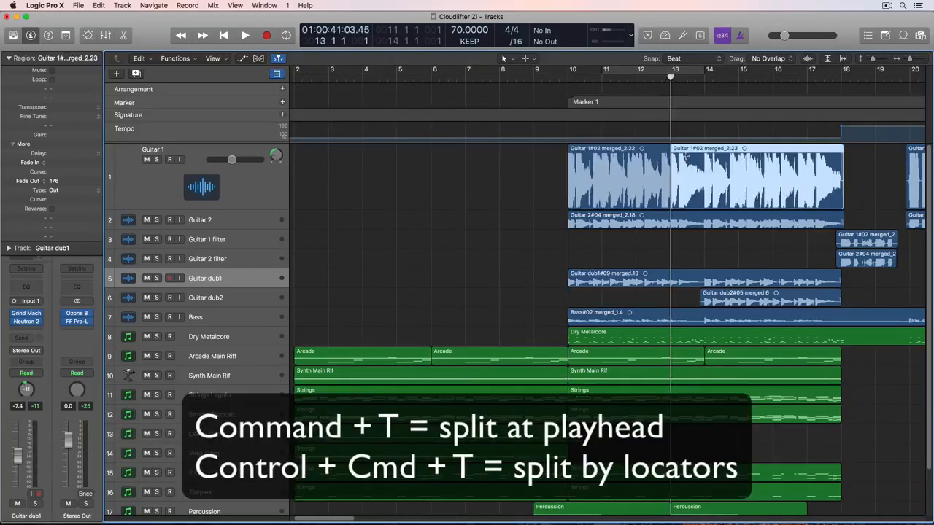
{"action": "left_click", "coordinate": [717, 250]}
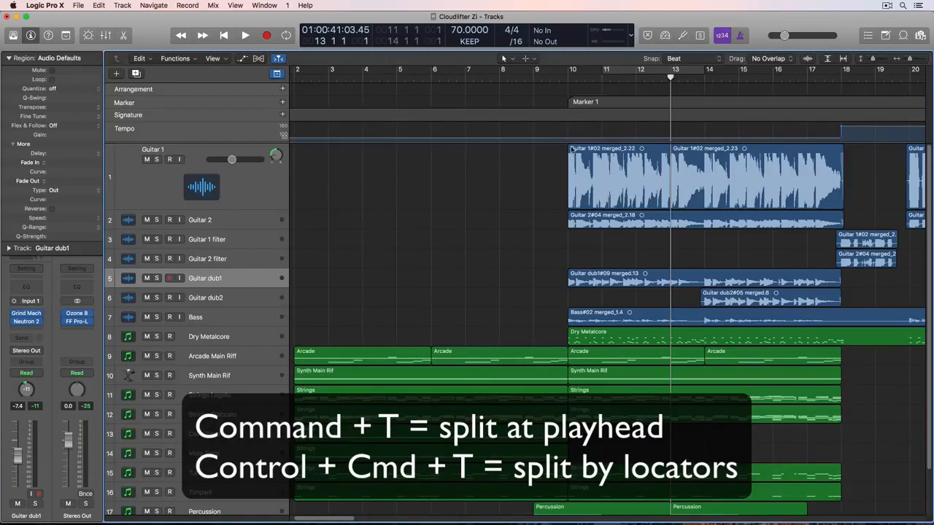
Split the Guitar 1 region that starts at bar 10 at the playhead at bar 12
{"action": "left_click", "coordinate": [567, 76]}
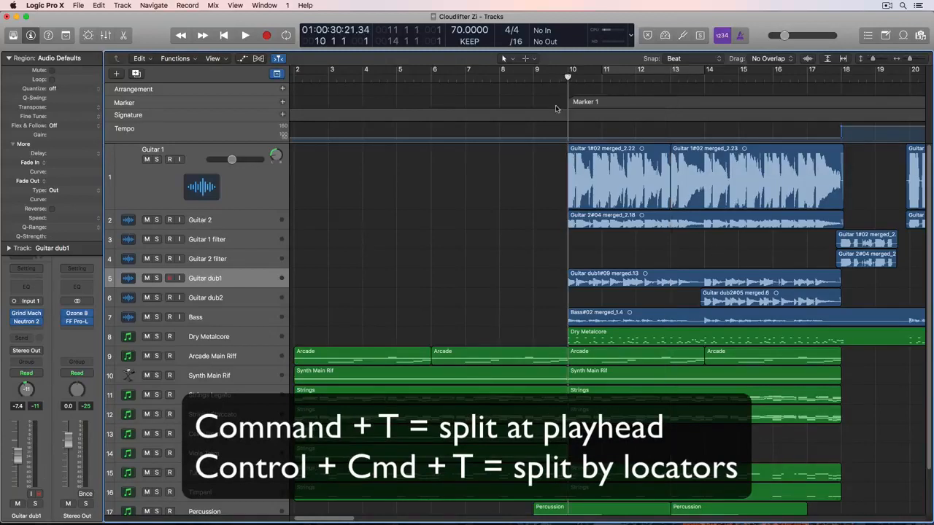
{"action": "left_click", "coordinate": [636, 76]}
{"action": "left_click", "coordinate": [648, 165]}
{"action": "key", "text": "super+t"}
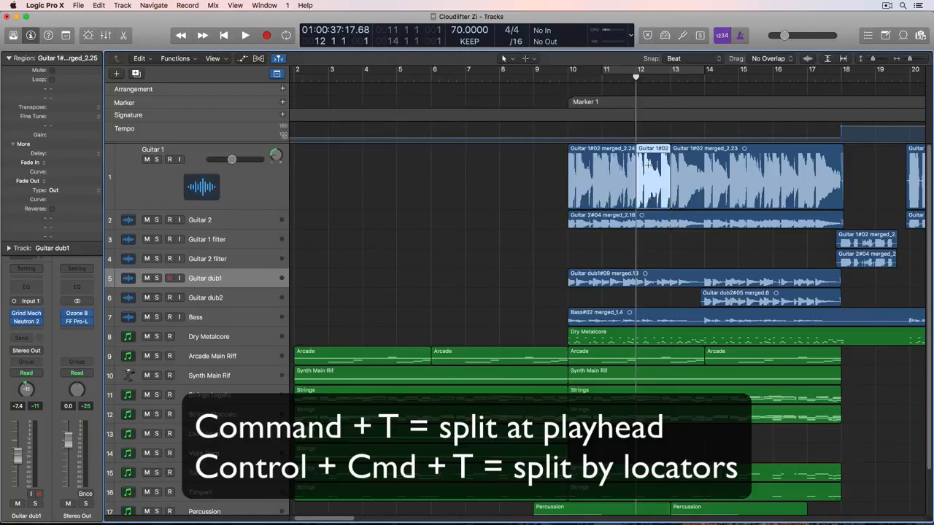
Set a cycle range from bar 10 beat 3 to bar 11 beat 4 and split the first Guitar 1 region by locators
{"action": "key", "text": "super+Right"}
{"action": "key", "text": "super+Right"}
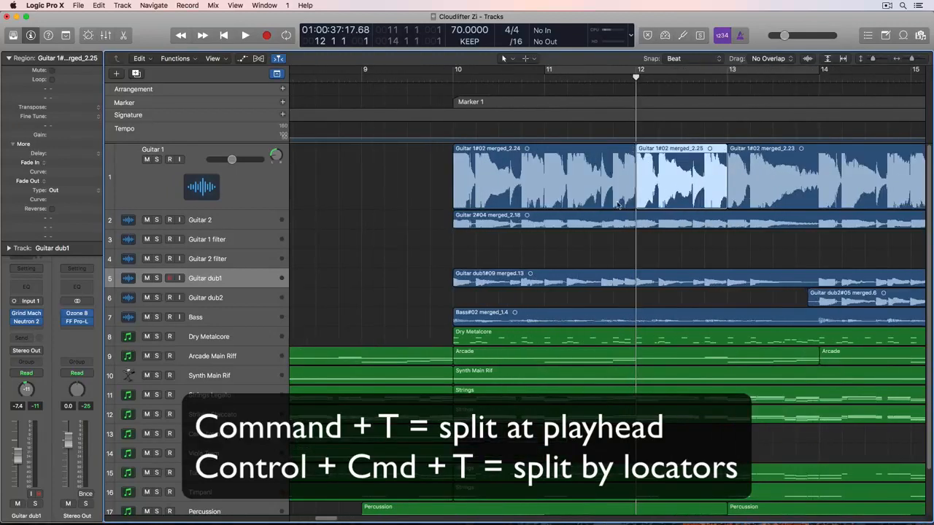
{"action": "left_click", "coordinate": [588, 257]}
{"action": "left_click_drag", "start_coordinate": [498, 73], "coordinate": [609, 75]}
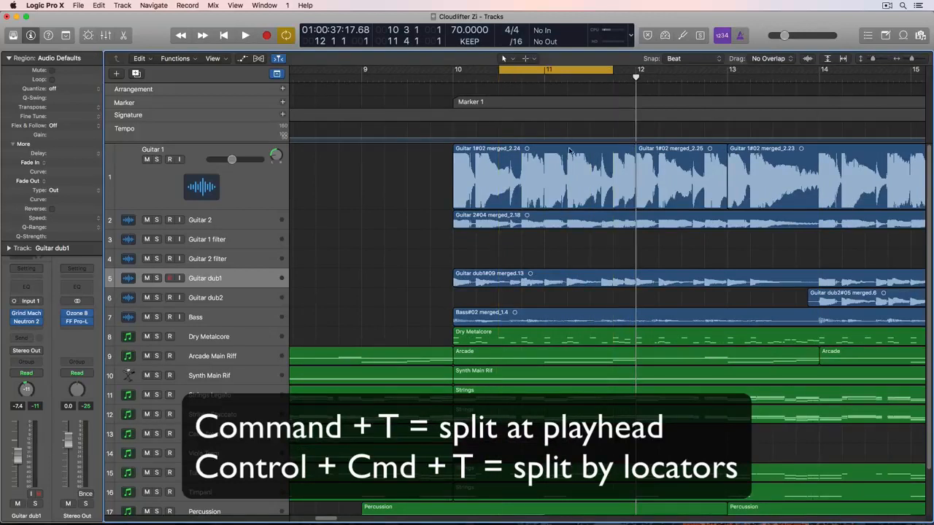
{"action": "left_click", "coordinate": [559, 174]}
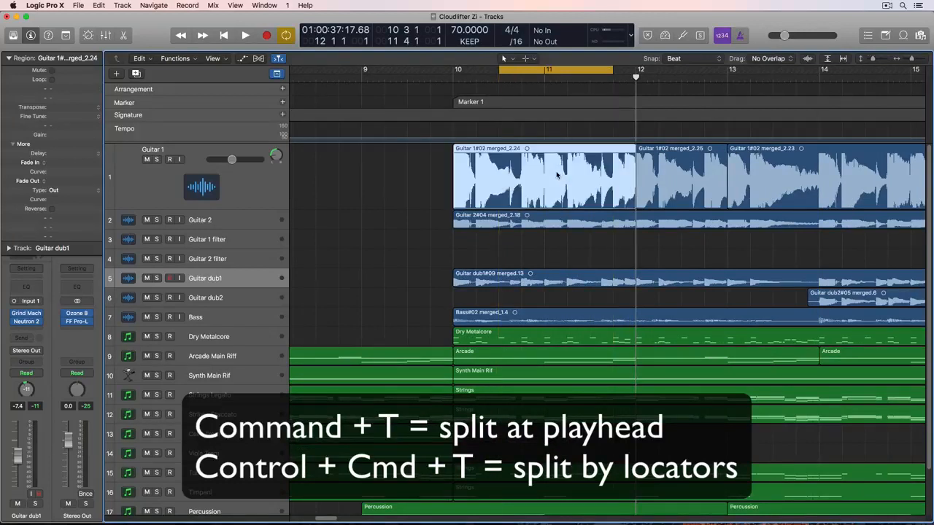
{"action": "key", "text": "ctrl+super+t"}
{"action": "left_click", "coordinate": [555, 253]}
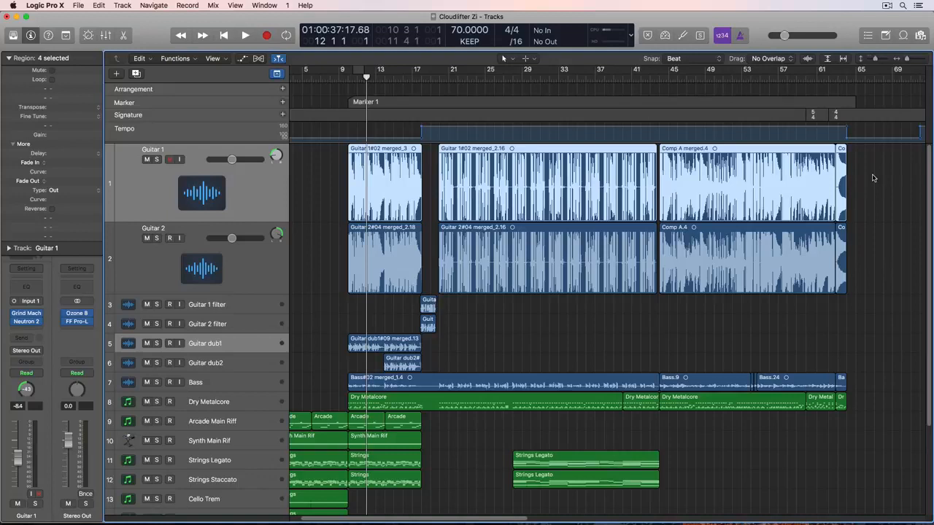
Try joining the selected Guitar 1 regions into a single region, then undo the join
{"action": "key", "text": "super+j"}
{"action": "key", "text": "Return"}
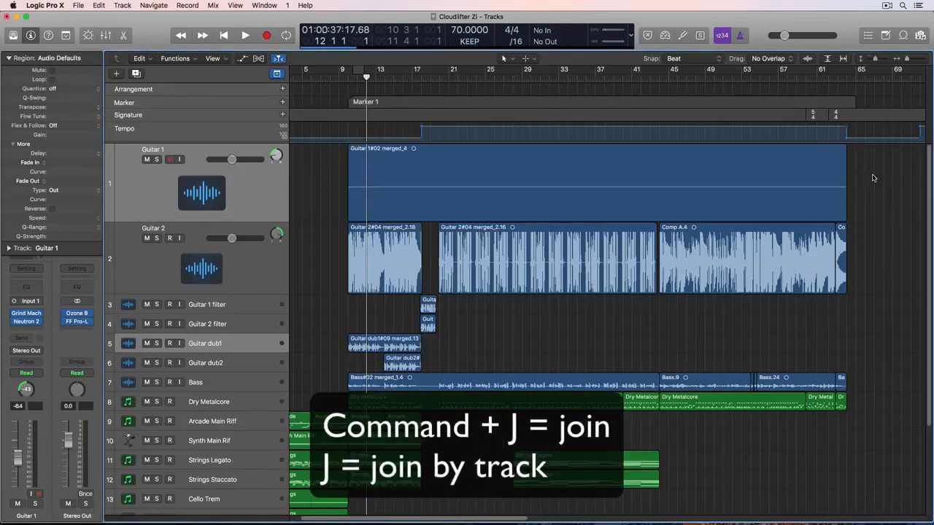
{"action": "key", "text": "super+z"}
Select all regions on Guitar 1 and Guitar 2, join them per track, and undo the join
{"action": "left_click_drag", "start_coordinate": [897, 186], "coordinate": [391, 242]}
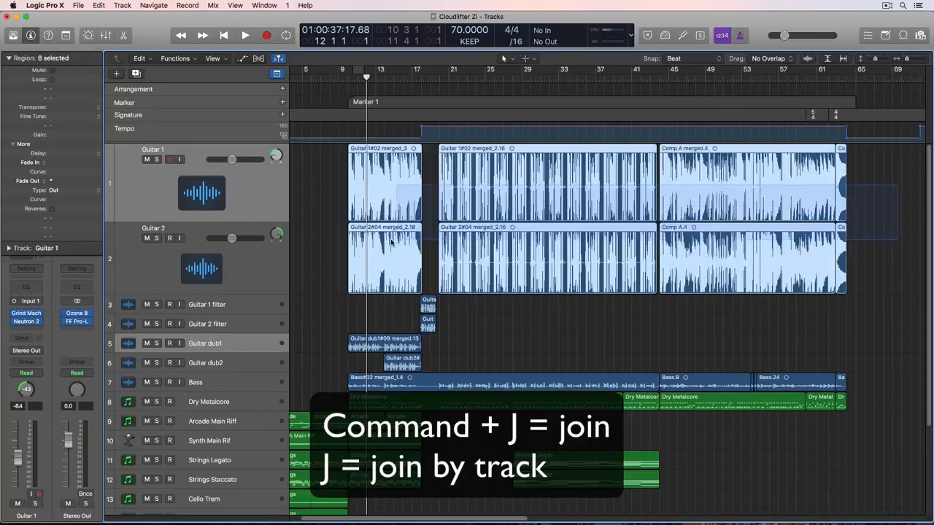
{"action": "key", "text": "j"}
{"action": "key", "text": "Return"}
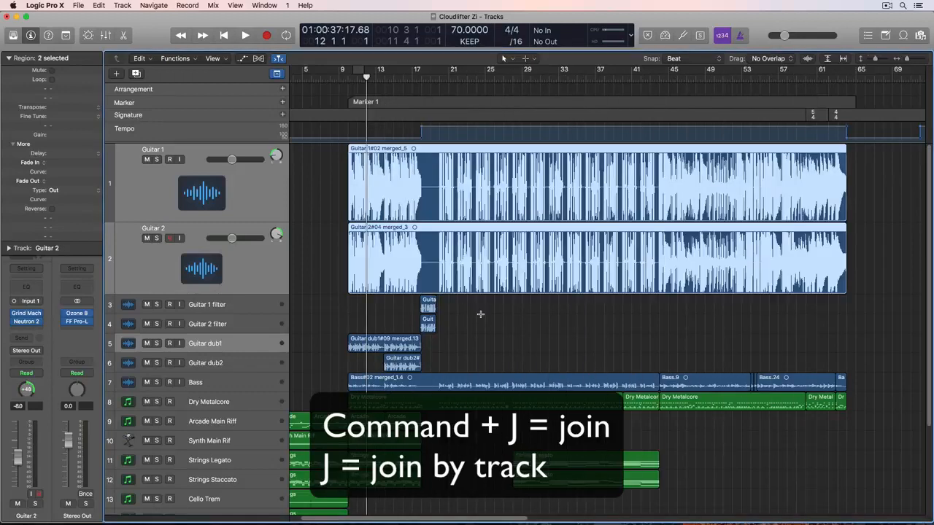
{"action": "key", "text": "super+z"}
Try a stereo mixdown of the selected Guitar 1 and Guitar 2 regions into one region, then undo it
{"action": "key", "text": "super+j"}
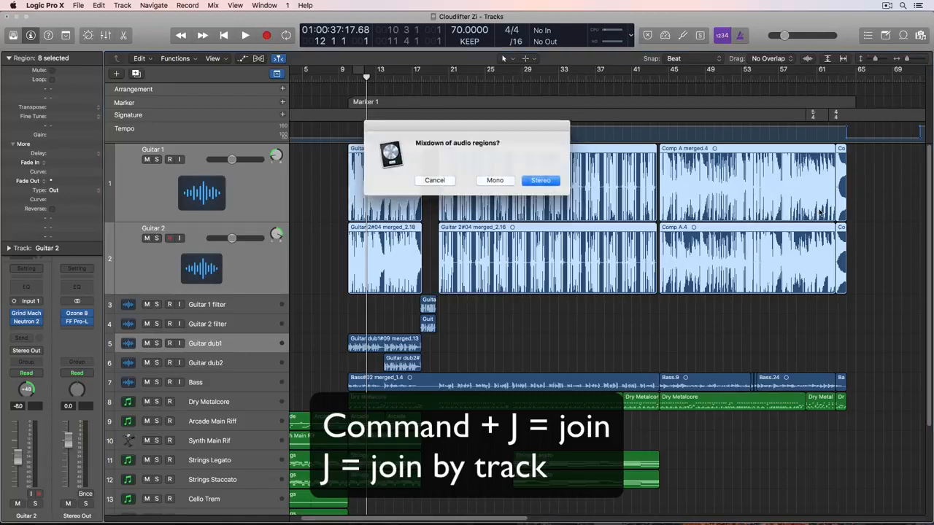
{"action": "key", "text": "Return"}
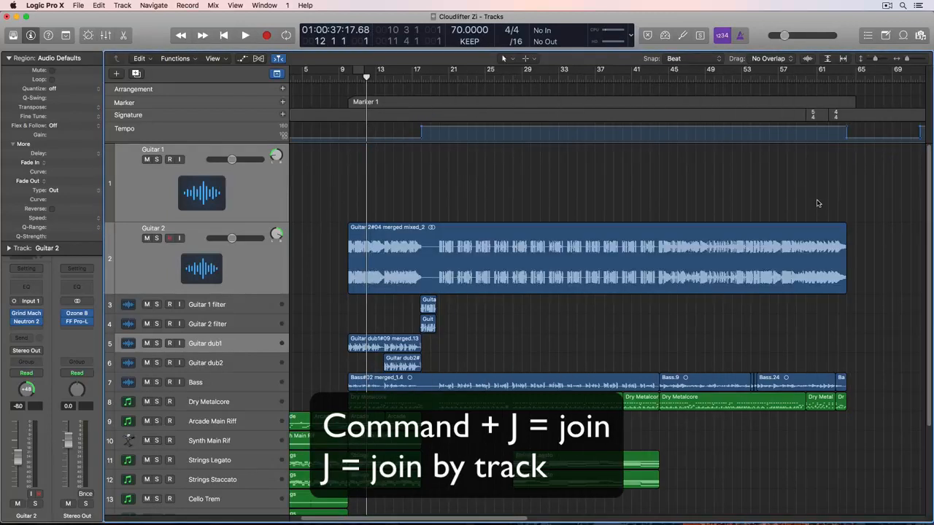
{"action": "key", "text": "super+z"}
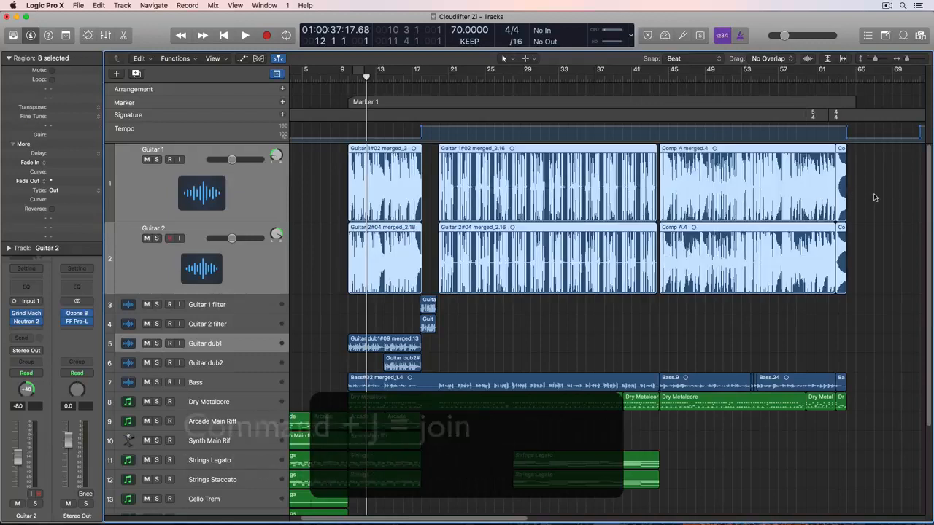
Reselect the regions on Guitar 1 and Guitar 2 and join them again
{"action": "left_click_drag", "start_coordinate": [879, 197], "coordinate": [376, 241]}
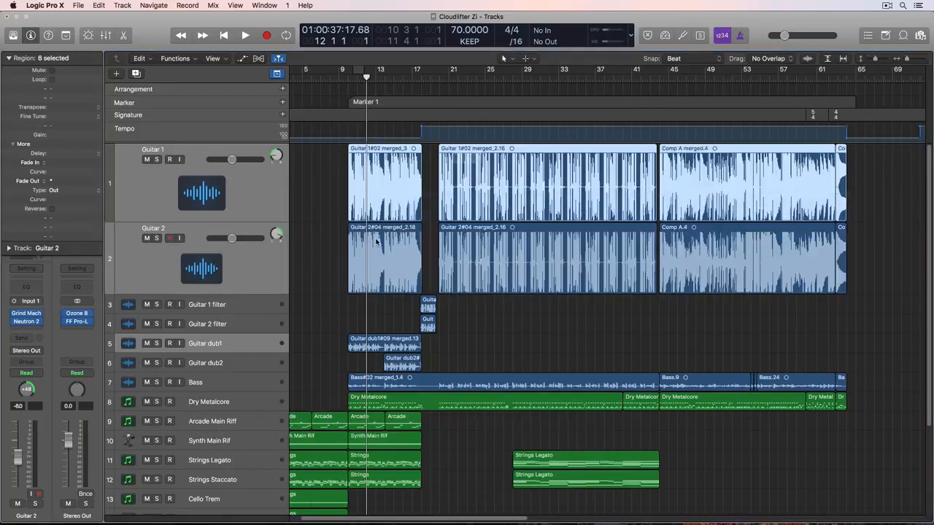
{"action": "key", "text": "super+j"}
{"action": "key", "text": "Return"}
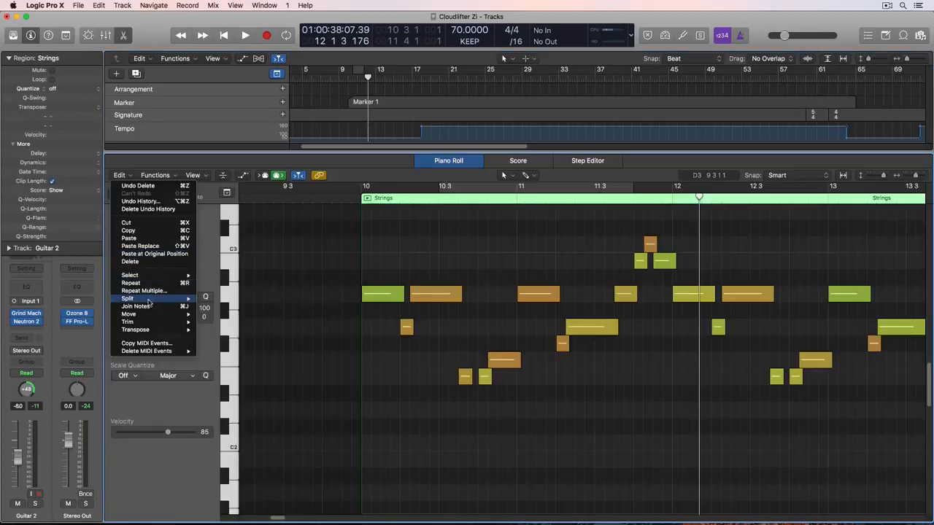
Trim the Strings notes from bar 10 to just past bar 12 to remove overlaps with adjacent notes
{"action": "mouse_move", "coordinate": [150, 324]}
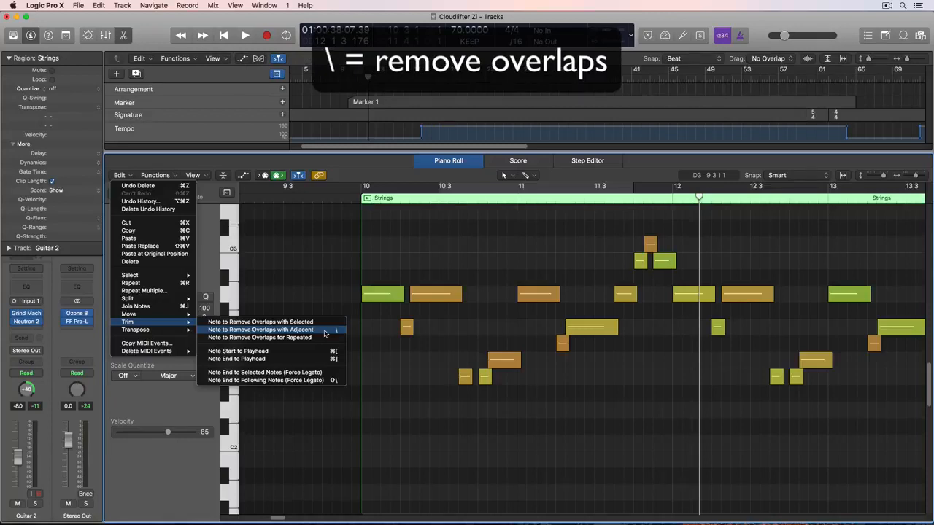
{"action": "left_click", "coordinate": [412, 365]}
{"action": "left_click_drag", "start_coordinate": [382, 218], "coordinate": [733, 443]}
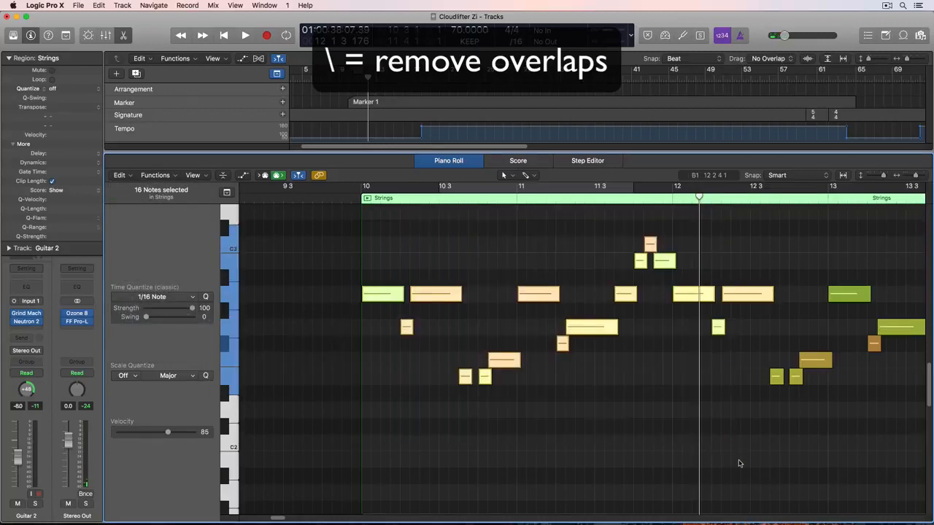
{"action": "key", "text": "backslash"}
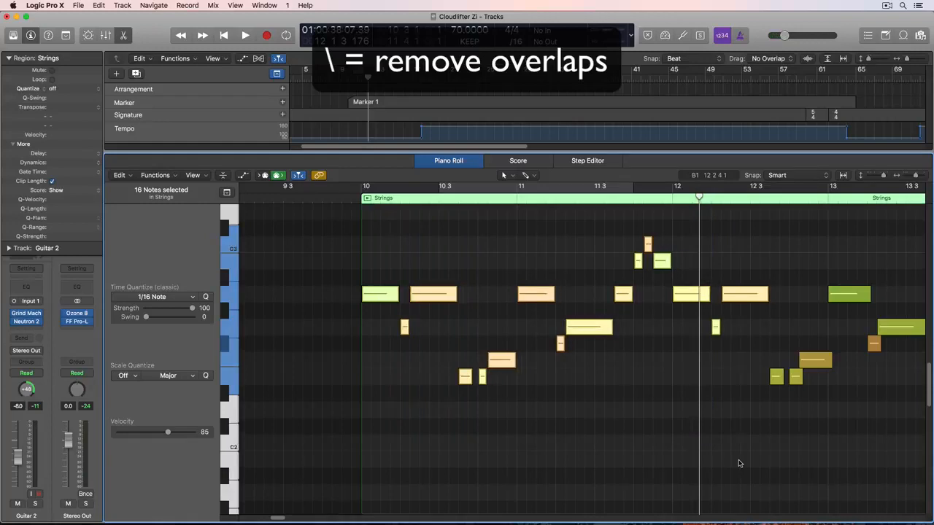
Try Force Legato on the 16 Strings notes from bar 10 to just past bar 12, extending them to the following notes, and undo it
{"action": "left_click", "coordinate": [119, 175]}
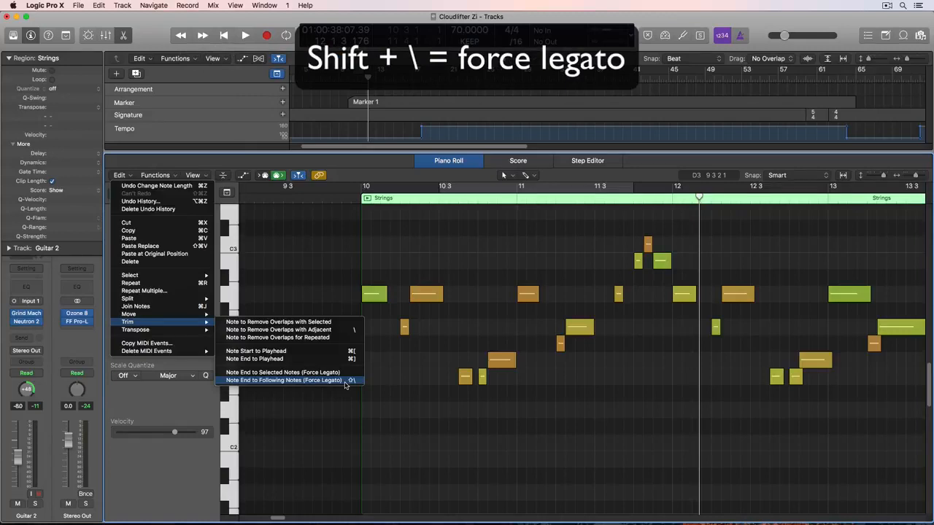
{"action": "left_click", "coordinate": [344, 380]}
{"action": "left_click_drag", "start_coordinate": [371, 228], "coordinate": [741, 419]}
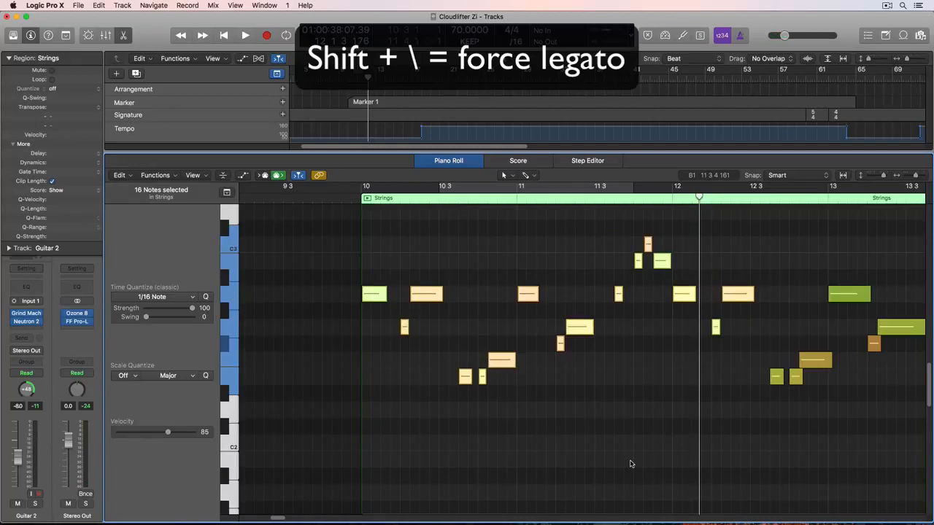
{"action": "key", "text": "shift+backslash"}
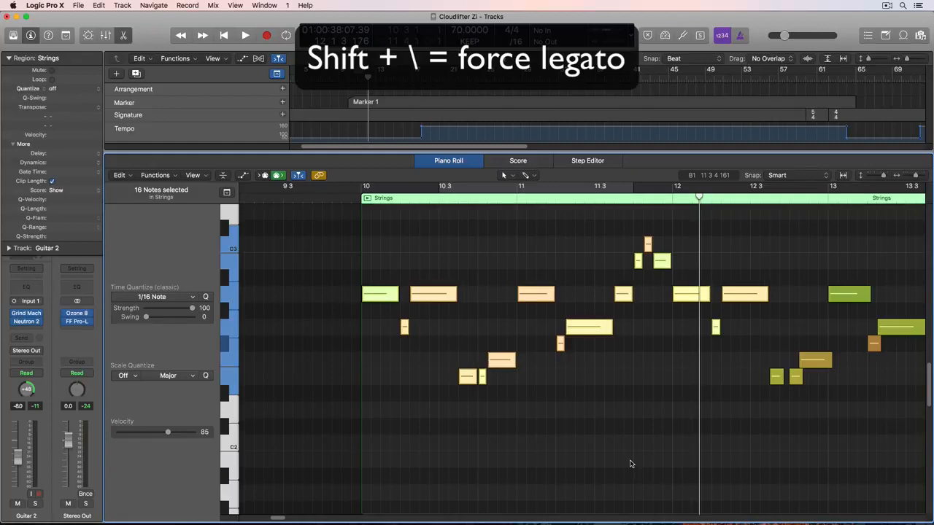
{"action": "key", "text": "super+z"}
{"action": "key", "text": "super+shift+z"}
{"action": "key", "text": "super+z"}
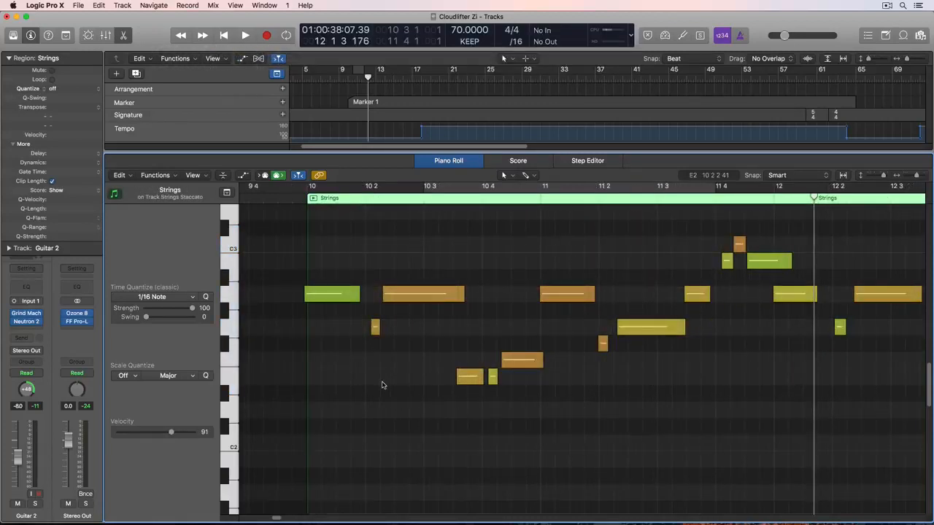
Quantize all notes in the Strings region to 1/16 Note and shorten the overlapping ones
{"action": "key", "text": "super+a"}
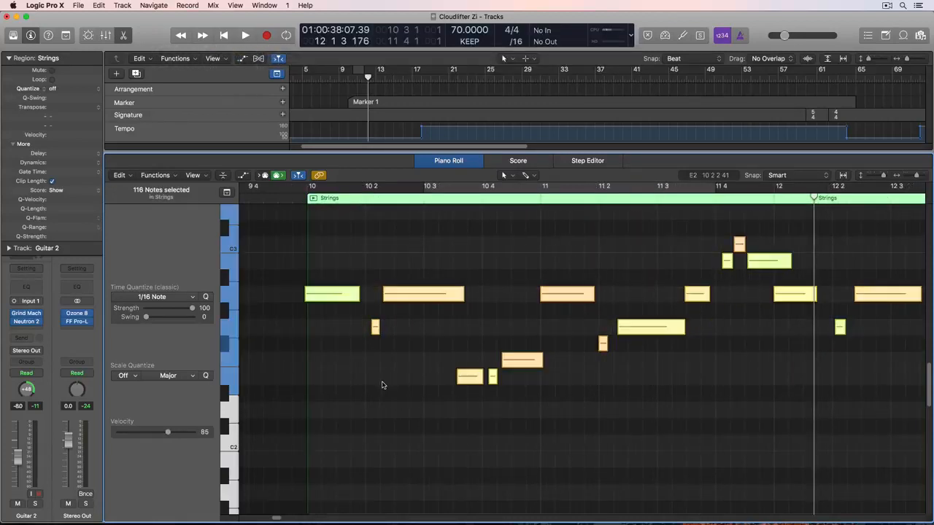
{"action": "left_click", "coordinate": [205, 297]}
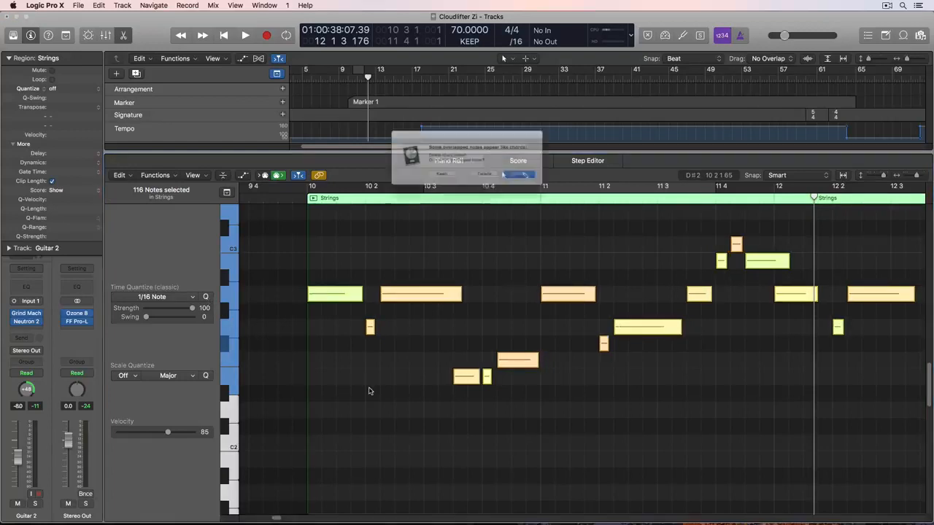
{"action": "key", "text": "Return"}
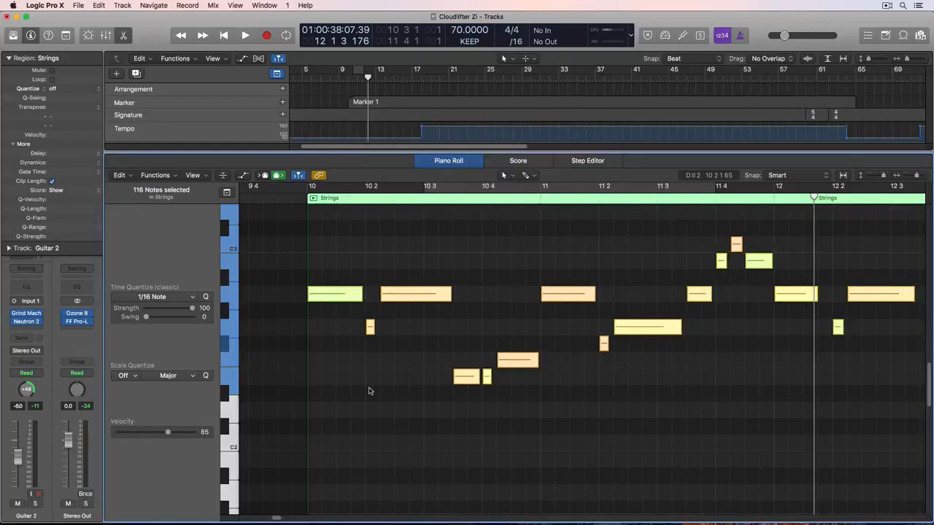
Extend all selected Strings notes to the following notes with Force Legato and clear the selection
{"action": "key", "text": "shift+backslash"}
{"action": "key", "text": "Return"}
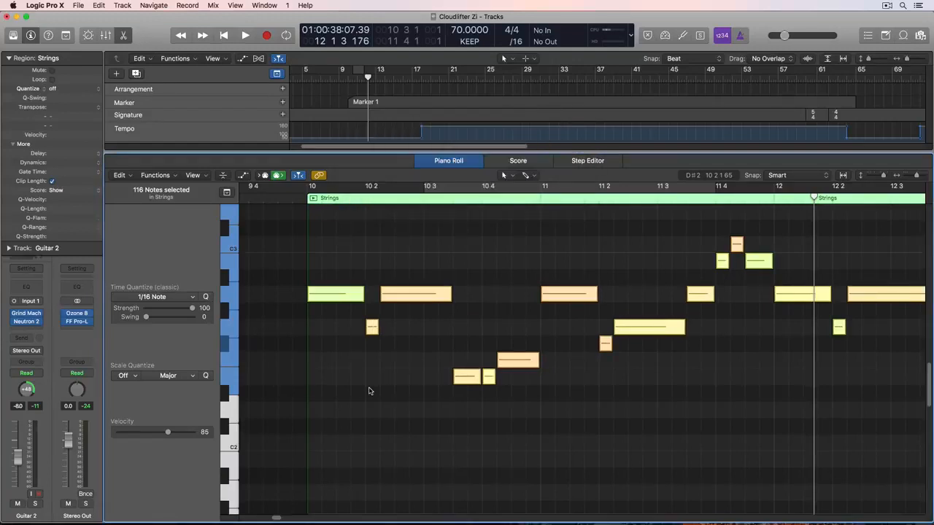
{"action": "left_click", "coordinate": [368, 391]}
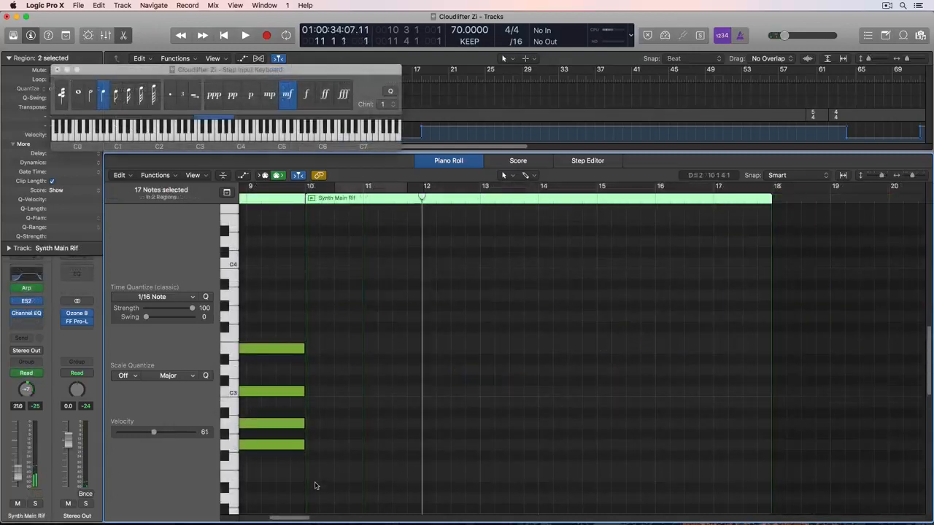
Move the playhead to bar 10 and step-input a melody of quarter notes into Synth Main Rif to past bar 13 with MIDI input enabled
{"action": "key", "text": "comma"}
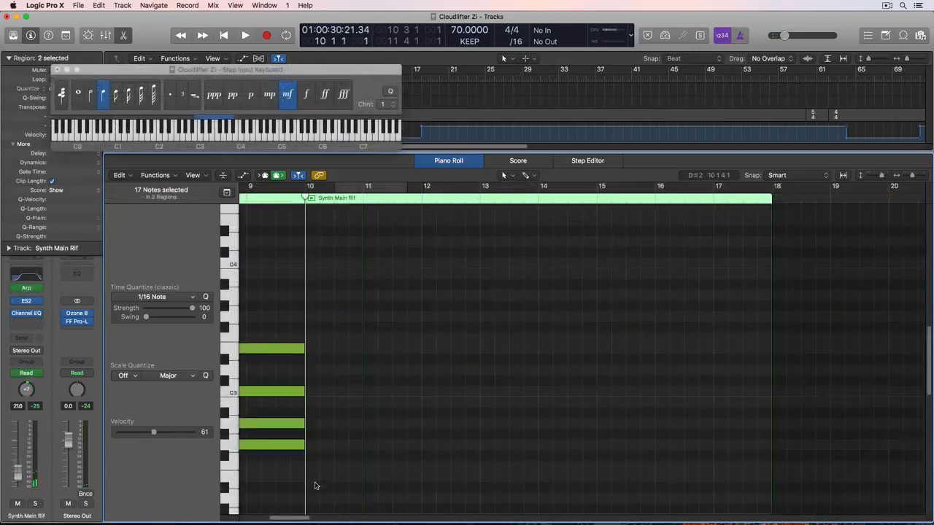
{"action": "left_click", "coordinate": [263, 252]}
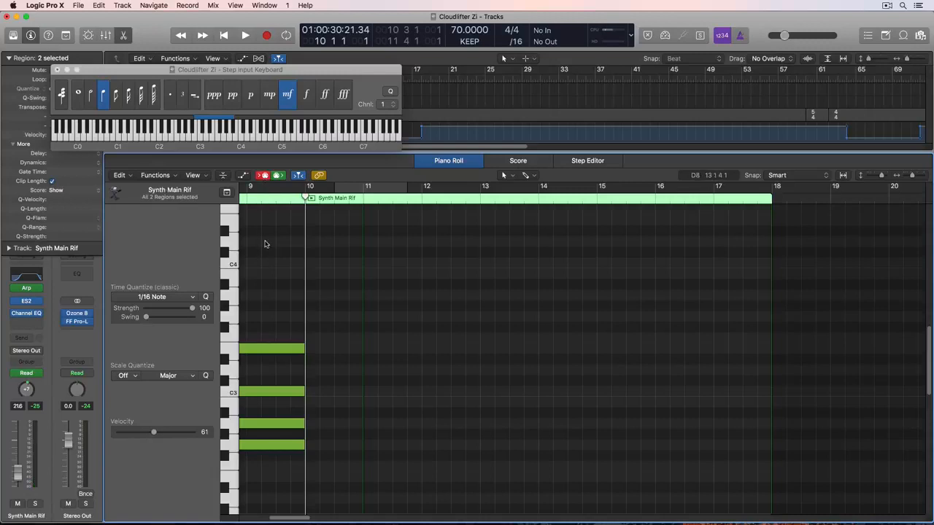
{"action": "key", "text": "r"}
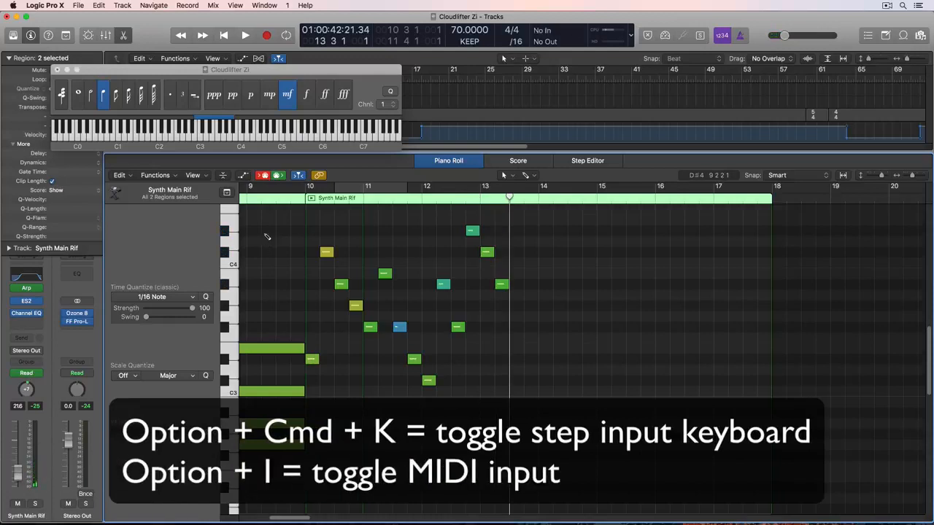
Toggle the Step Input Keyboard off and on, and switch MIDI input for the Piano Roll back on
{"action": "key", "text": "alt+super+k"}
{"action": "key", "text": "alt+super+k"}
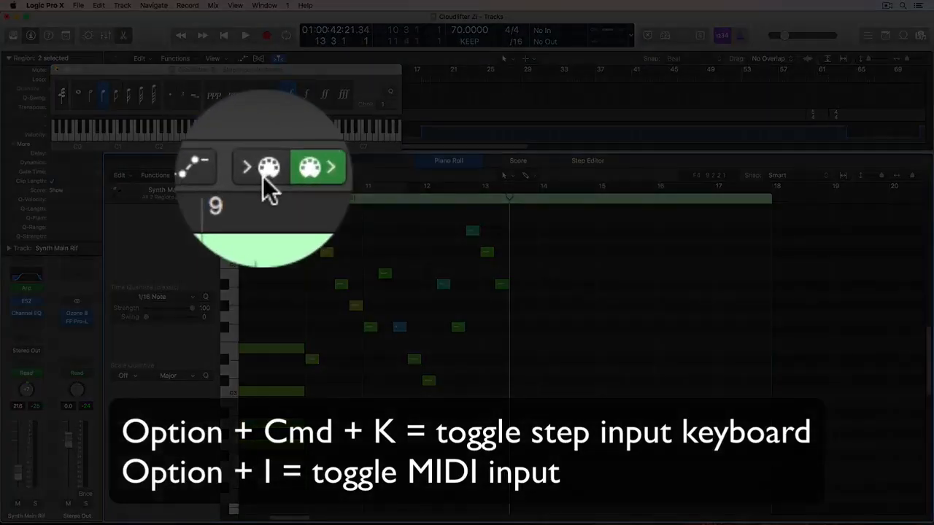
{"action": "left_click", "coordinate": [264, 180]}
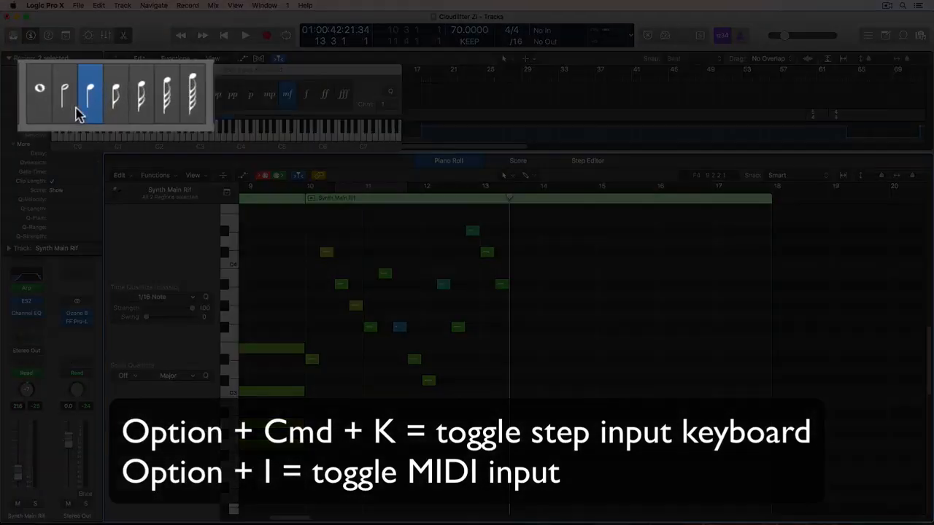
Cycle the step input note length through the values from whole note to 64th note and finish on the eighth note
{"action": "left_click", "coordinate": [78, 94]}
{"action": "key", "text": "2"}
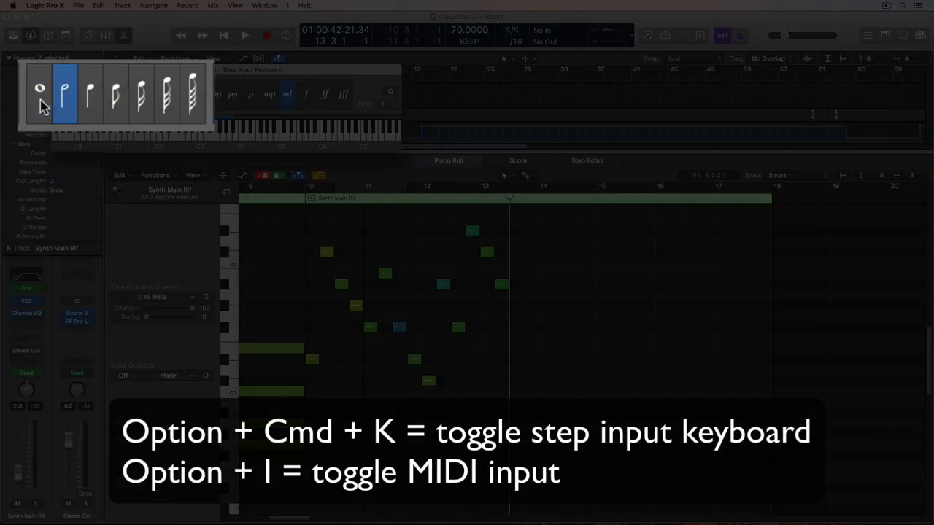
{"action": "key", "text": "3"}
{"action": "key", "text": "4"}
{"action": "key", "text": "5"}
{"action": "key", "text": "6"}
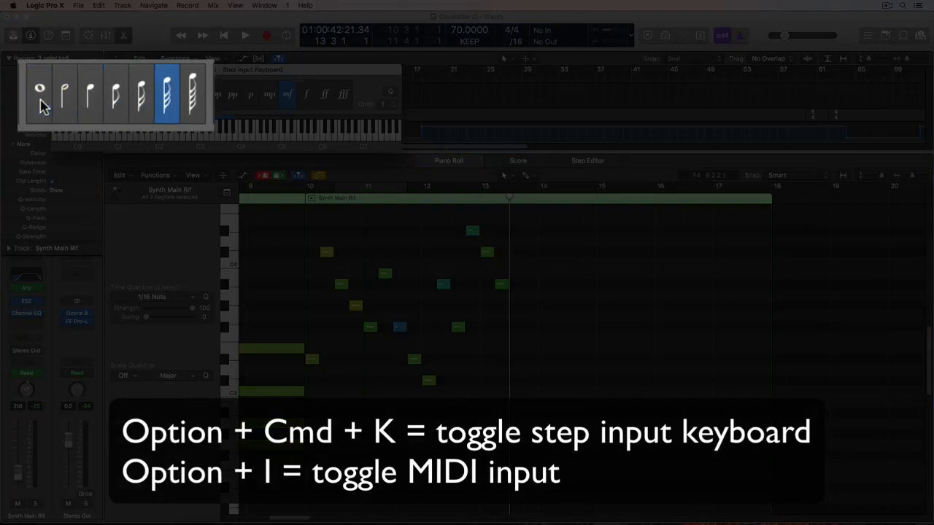
{"action": "key", "text": "7"}
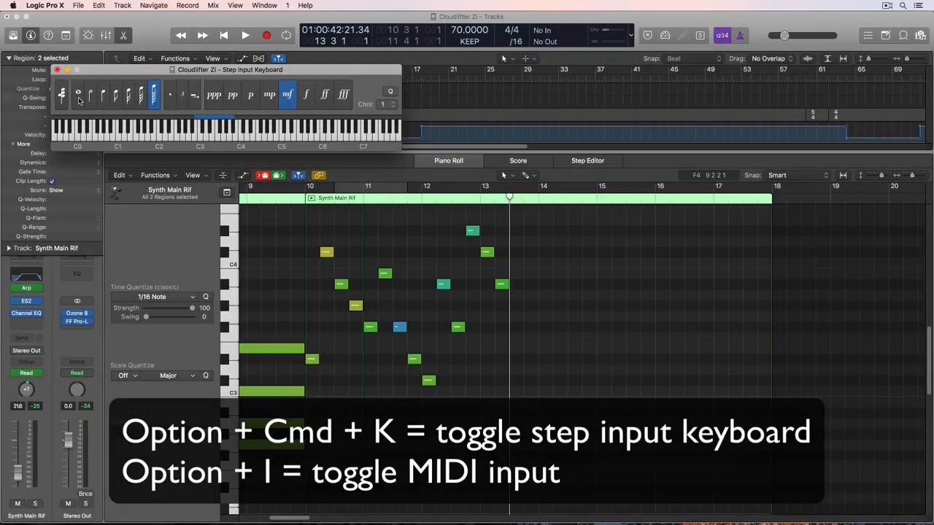
{"action": "key", "text": "1"}
{"action": "key", "text": "2"}
{"action": "key", "text": "3"}
{"action": "key", "text": "4"}
{"action": "key", "text": "5"}
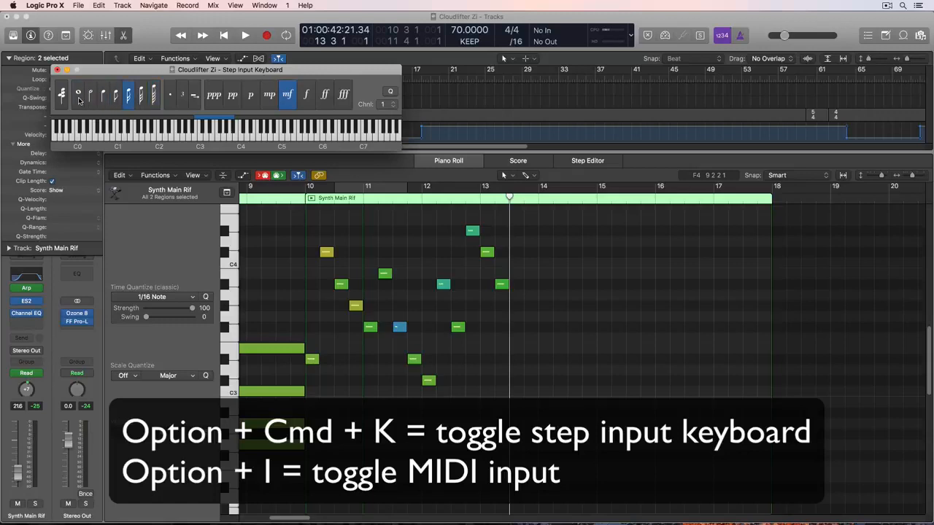
{"action": "key", "text": "6"}
{"action": "key", "text": "7"}
{"action": "key", "text": "4"}
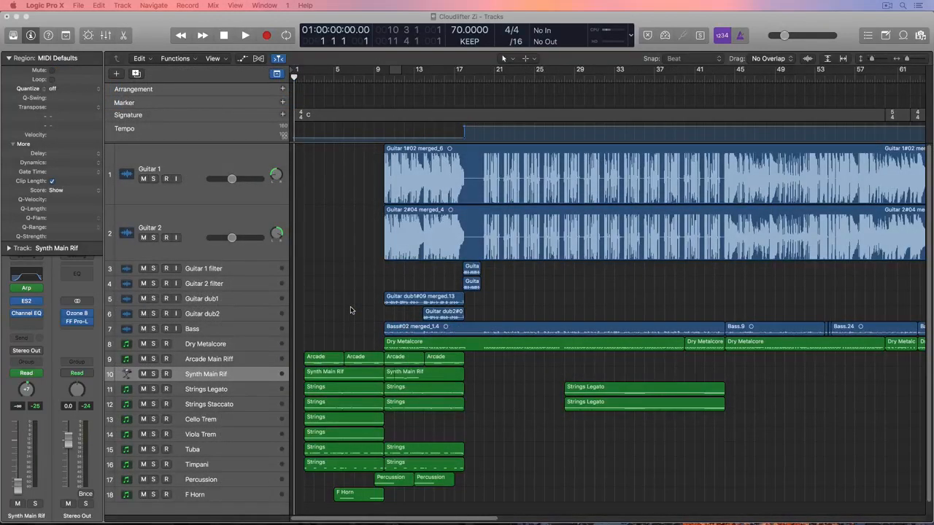
Demonstrate vertical zoom in the Tracks area by shrinking and enlarging the track heights repeatedly
{"action": "key", "text": "super+Up"}
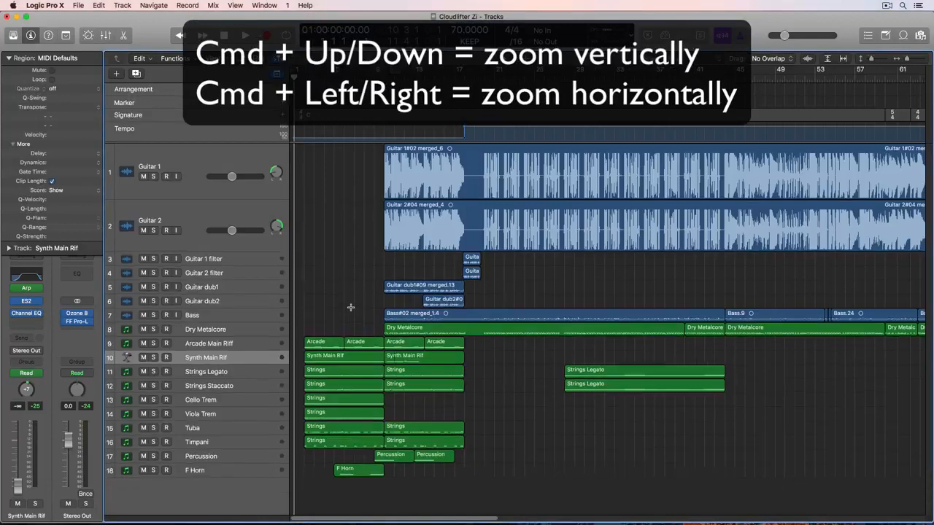
{"action": "key", "text": "super+Up"}
{"action": "key", "text": "super+Up"}
{"action": "key", "text": "super+Up"}
{"action": "key", "text": "super+Up"}
{"action": "key", "text": "super+Up"}
{"action": "key", "text": "super+Down"}
{"action": "key", "text": "super+Down"}
{"action": "key", "text": "super+Down"}
{"action": "key", "text": "super+Down"}
{"action": "key", "text": "super+Down"}
{"action": "key", "text": "super+Down"}
Demonstrate horizontal zoom in the Tracks area by zooming the timeline out and partly back in
{"action": "key", "text": "super+Left"}
{"action": "key", "text": "super+Left"}
{"action": "key", "text": "super+Left"}
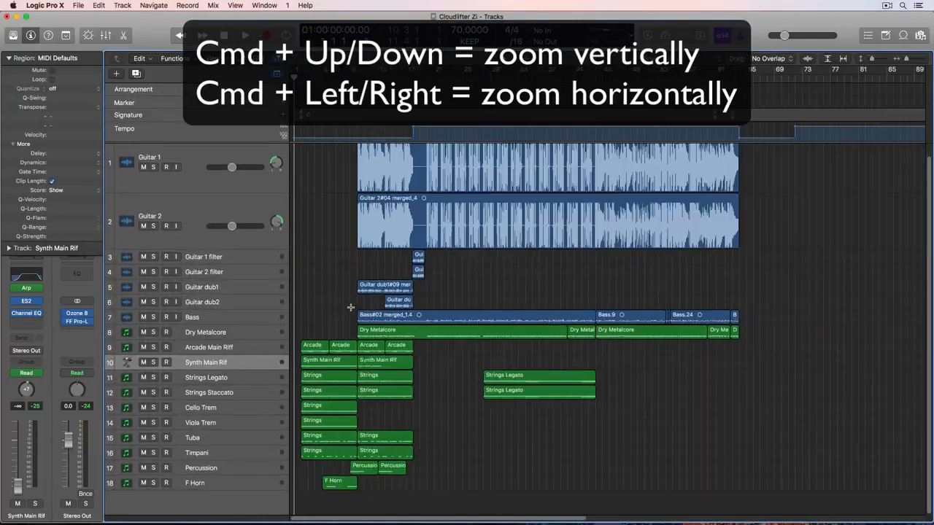
{"action": "key", "text": "super+Left"}
{"action": "key", "text": "super+Left"}
{"action": "key", "text": "super+Right"}
{"action": "key", "text": "super+Right"}
{"action": "key", "text": "super+Right"}
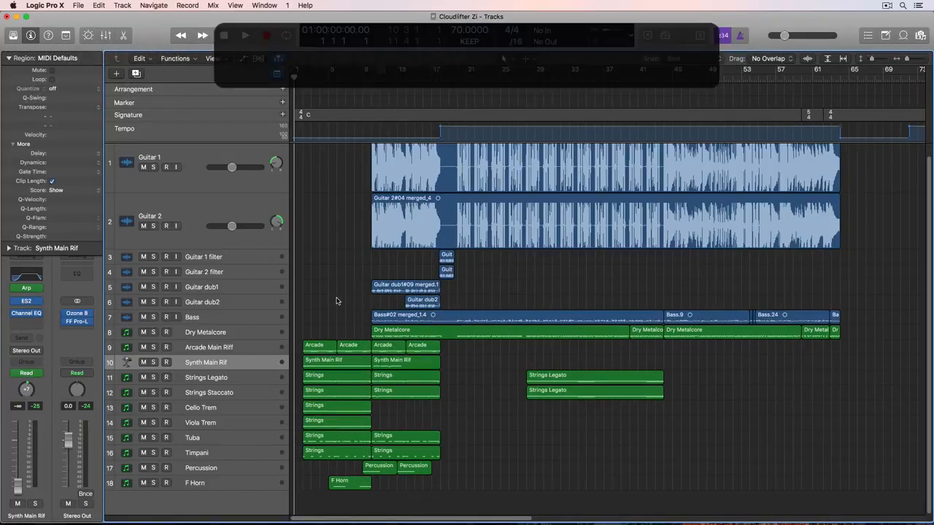
Select the bar 10–17 regions on tracks 9 to 12, zoom to fit them, and return to the previous zoom with nothing selected
{"action": "left_click", "coordinate": [424, 351]}
{"action": "left_click", "coordinate": [382, 349], "text": "shift"}
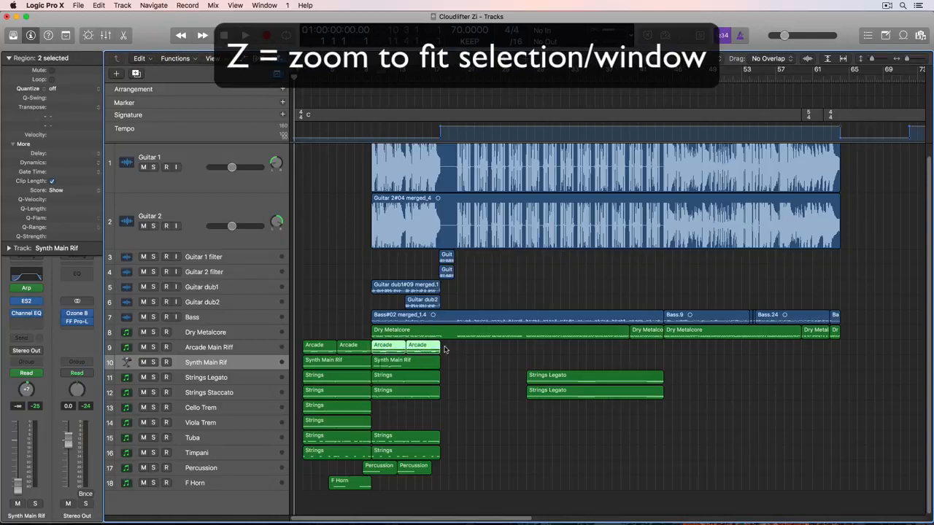
{"action": "left_click_drag", "start_coordinate": [444, 350], "coordinate": [389, 394]}
{"action": "key", "text": "z"}
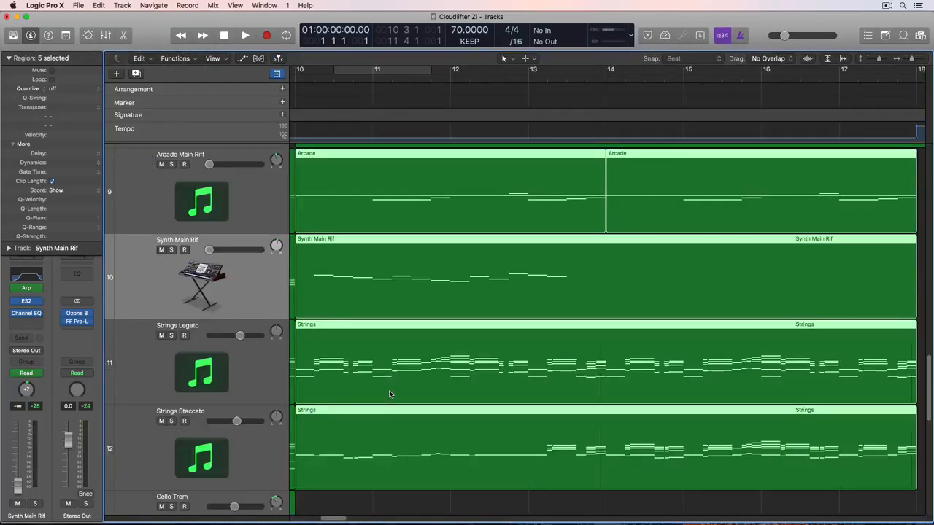
{"action": "key", "text": "z"}
{"action": "left_click", "coordinate": [468, 378]}
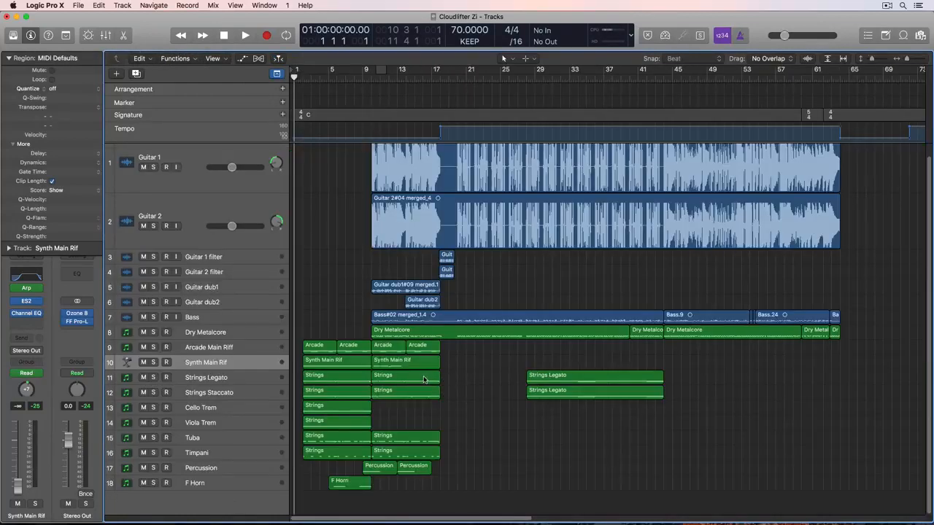
Open the Strings region at bar 10 of Strings Legato in the Piano Roll, zoom horizontally out and in, and zoom to fit
{"action": "double_click", "coordinate": [426, 377]}
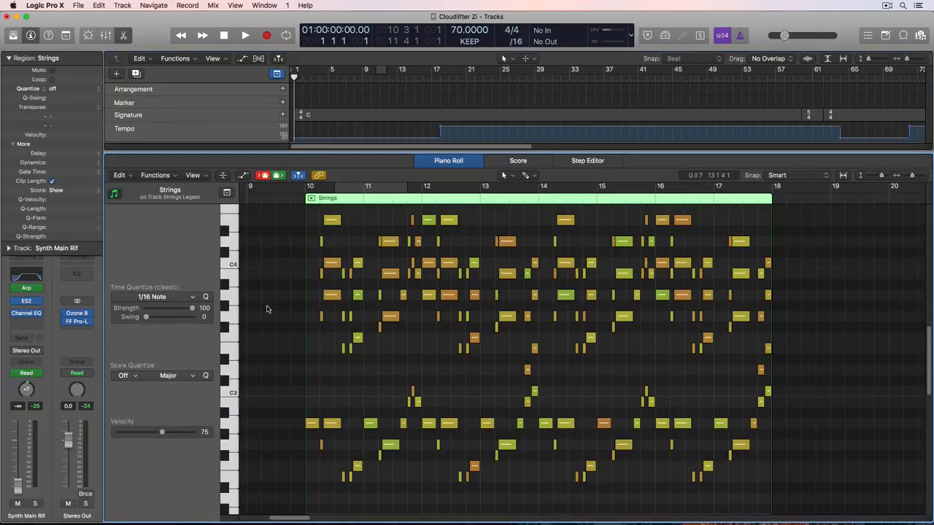
{"action": "key", "text": "super+Left"}
{"action": "key", "text": "super+Left"}
{"action": "key", "text": "super+Left"}
{"action": "key", "text": "super+Left"}
{"action": "key", "text": "super+Right"}
{"action": "key", "text": "super+Right"}
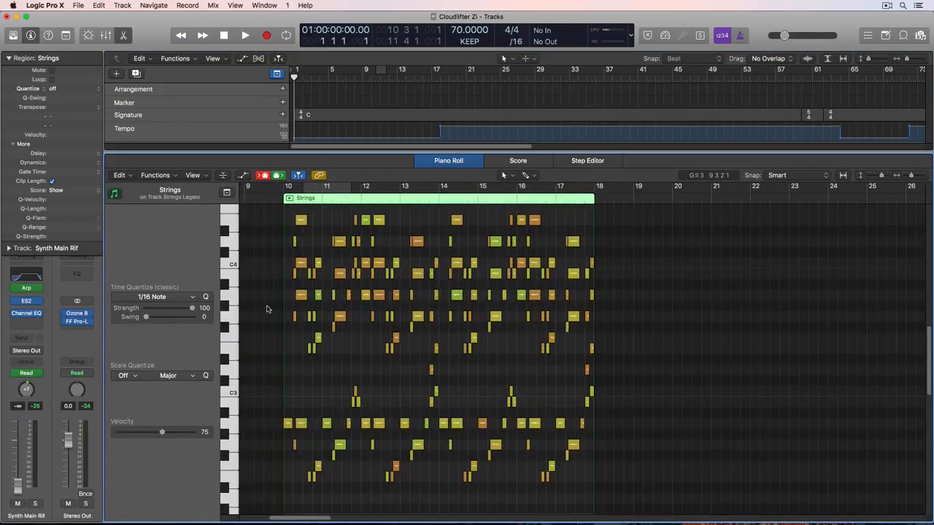
{"action": "key", "text": "z"}
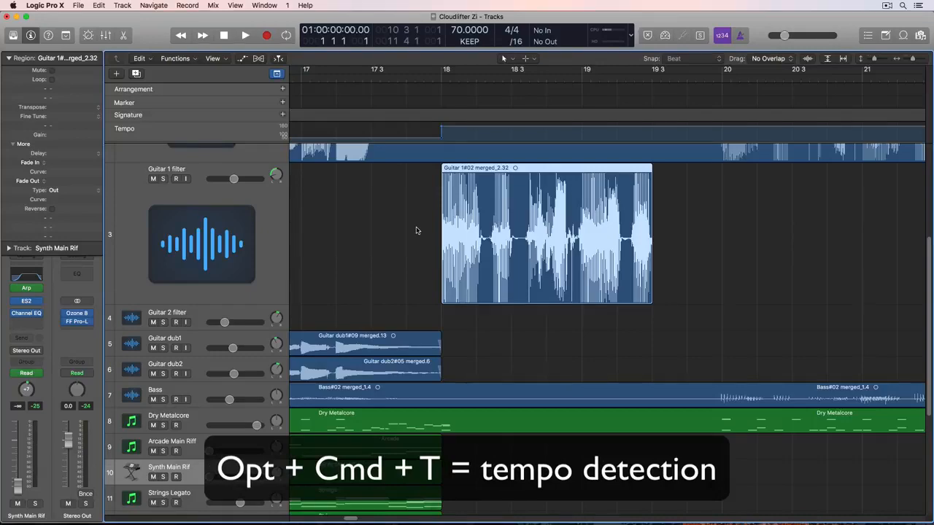
Detect the tempo of the Guitar 1 filter region, using Detection Result and applying the region tempo to the project
{"action": "key", "text": "alt+super+t"}
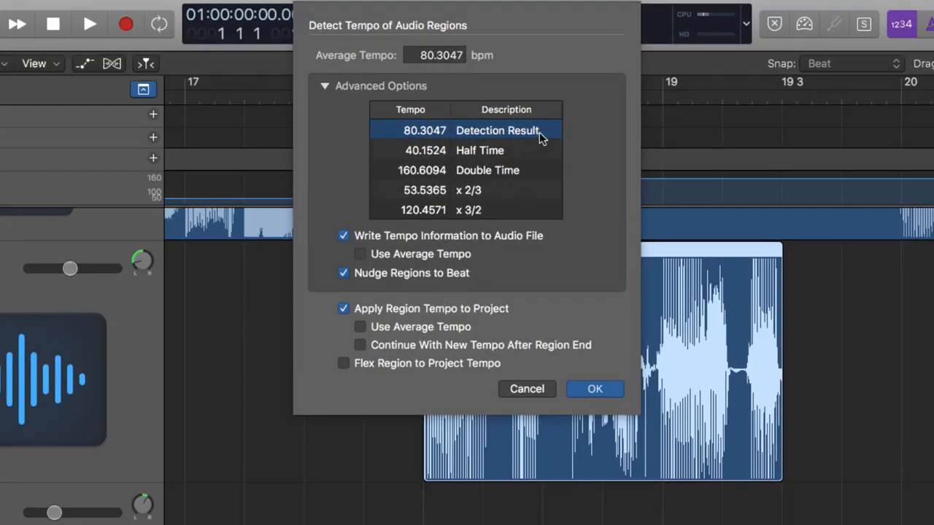
{"action": "left_click", "coordinate": [539, 151]}
{"action": "left_click", "coordinate": [535, 170]}
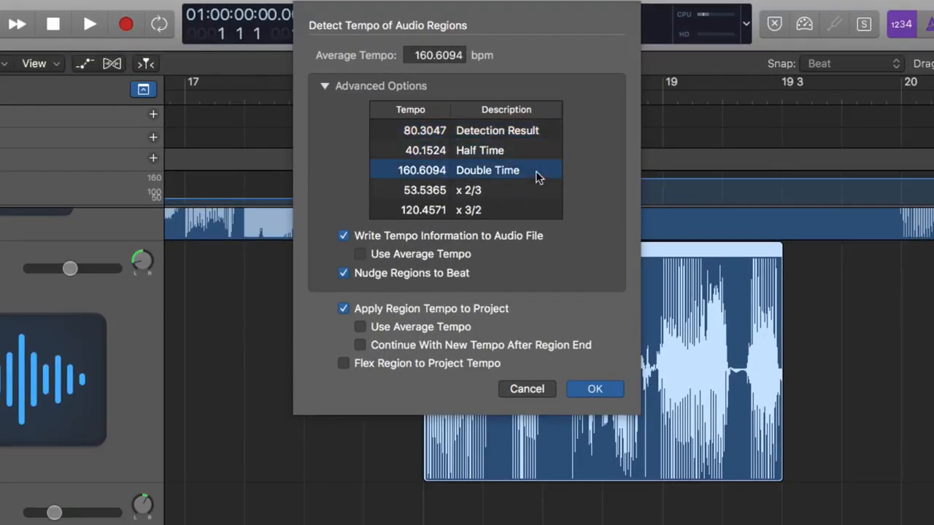
{"action": "left_click", "coordinate": [543, 131]}
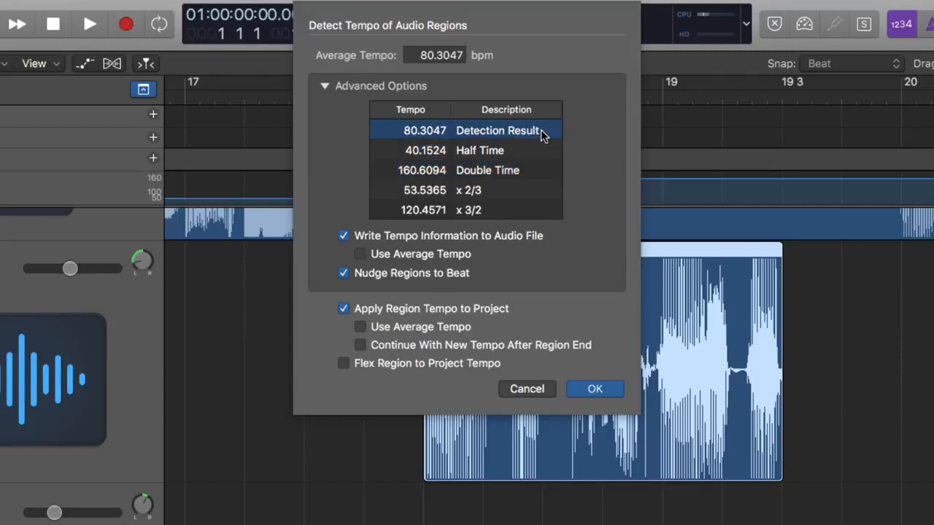
{"action": "left_click", "coordinate": [456, 308]}
{"action": "left_click", "coordinate": [455, 308]}
{"action": "left_click", "coordinate": [594, 388]}
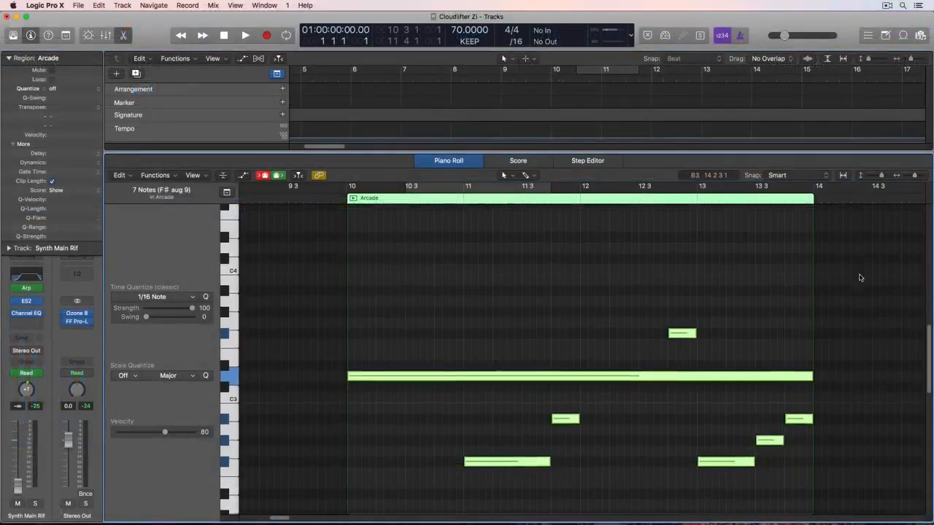
Select the two short notes in bar 11 of the Arcade region and transpose them up ten semitones
{"action": "scroll", "coordinate": [859, 277], "scroll_direction": "down", "scroll_amount": 2}
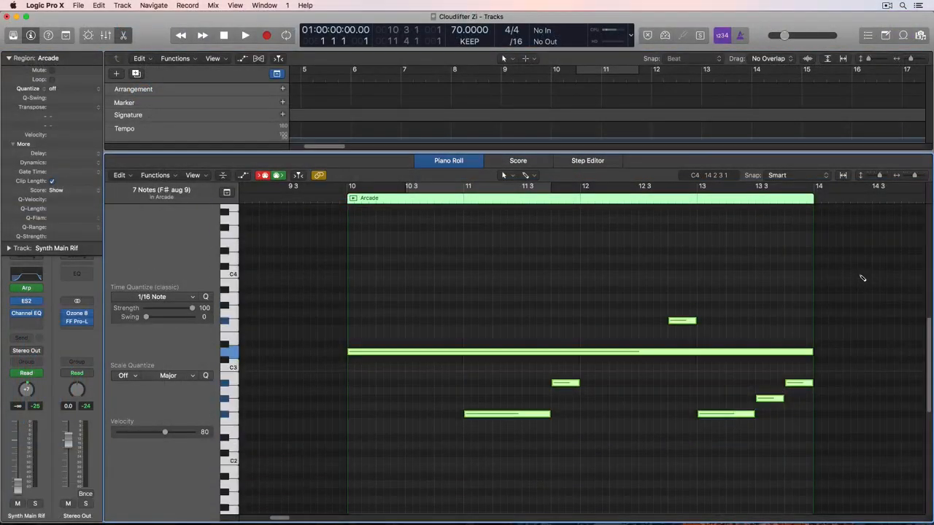
{"action": "left_click", "coordinate": [770, 295]}
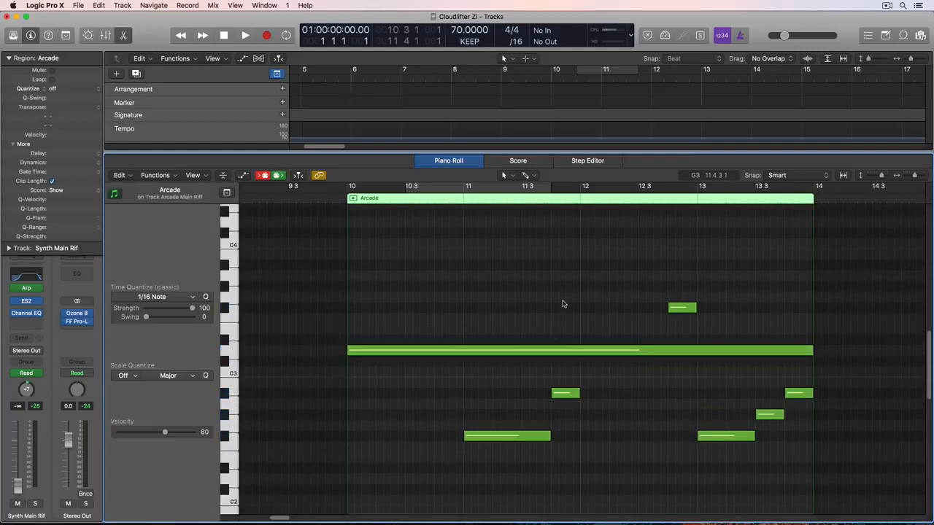
{"action": "left_click_drag", "start_coordinate": [510, 386], "coordinate": [584, 443]}
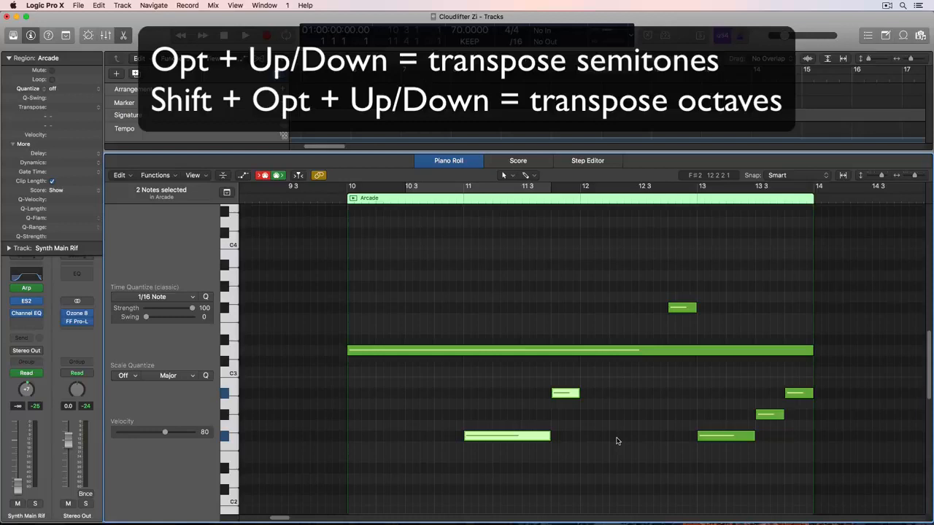
{"action": "key", "text": "alt+Up"}
{"action": "key", "text": "alt+Up"}
{"action": "key", "text": "alt+Up"}
{"action": "key", "text": "alt+Up"}
{"action": "key", "text": "alt+Up"}
{"action": "key", "text": "alt+Up"}
{"action": "key", "text": "alt+Up"}
{"action": "key", "text": "alt+Up"}
{"action": "key", "text": "alt+Up"}
{"action": "key", "text": "alt+Up"}
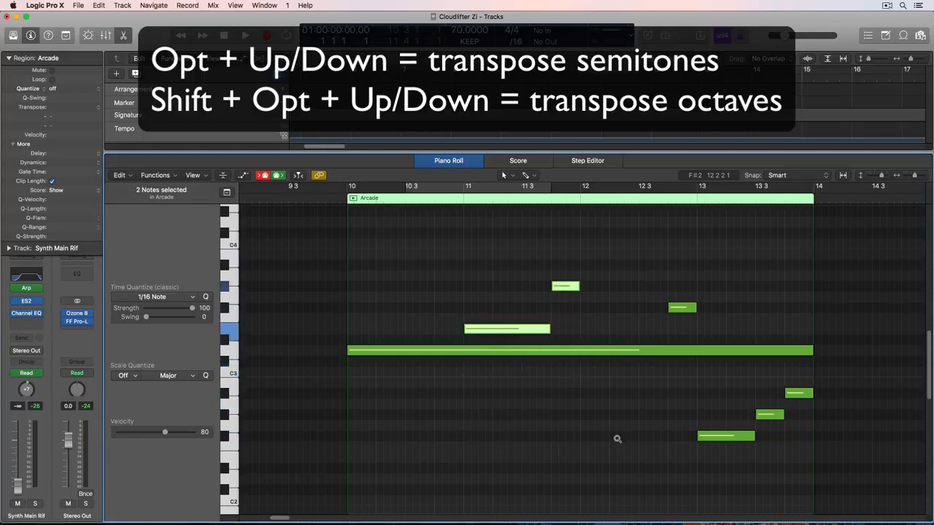
Transpose the two selected Arcade notes down eleven semitones, one at a time
{"action": "key", "text": "alt+Down"}
{"action": "key", "text": "alt+Down"}
{"action": "key", "text": "alt+Down"}
{"action": "key", "text": "alt+Down"}
{"action": "key", "text": "alt+Down"}
{"action": "key", "text": "alt+Down"}
{"action": "key", "text": "alt+Down"}
{"action": "key", "text": "alt+Down"}
{"action": "key", "text": "alt+Down"}
{"action": "key", "text": "alt+Down"}
{"action": "key", "text": "alt+Down"}
{"action": "key", "text": "alt+Down"}
{"action": "key", "text": "alt+Down"}
{"action": "key", "text": "alt+Down"}
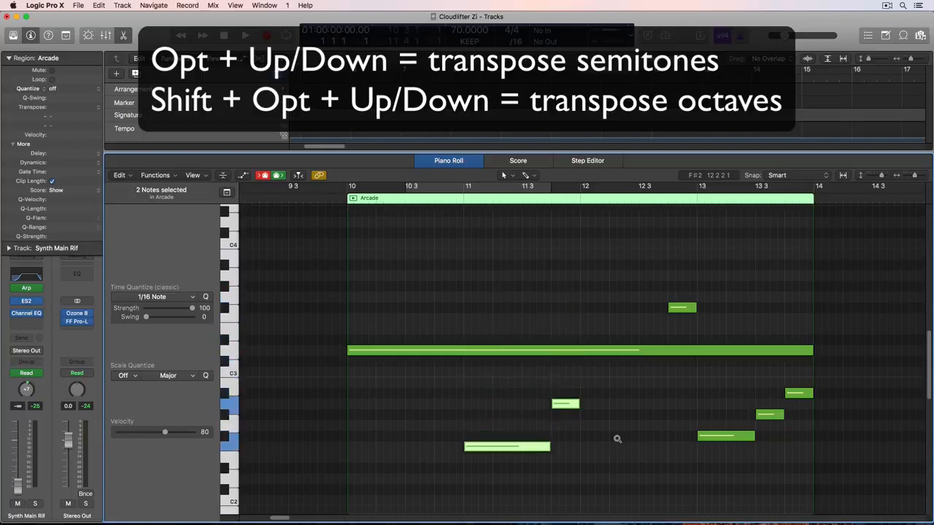
Transpose the two selected Arcade notes up five semitones
{"action": "key", "text": "alt+Up"}
{"action": "key", "text": "alt+Up"}
{"action": "key", "text": "alt+Up"}
{"action": "key", "text": "alt+Up"}
{"action": "key", "text": "alt+Up"}
{"action": "key", "text": "alt+Up"}
{"action": "key", "text": "alt+Up"}
{"action": "key", "text": "alt+Up"}
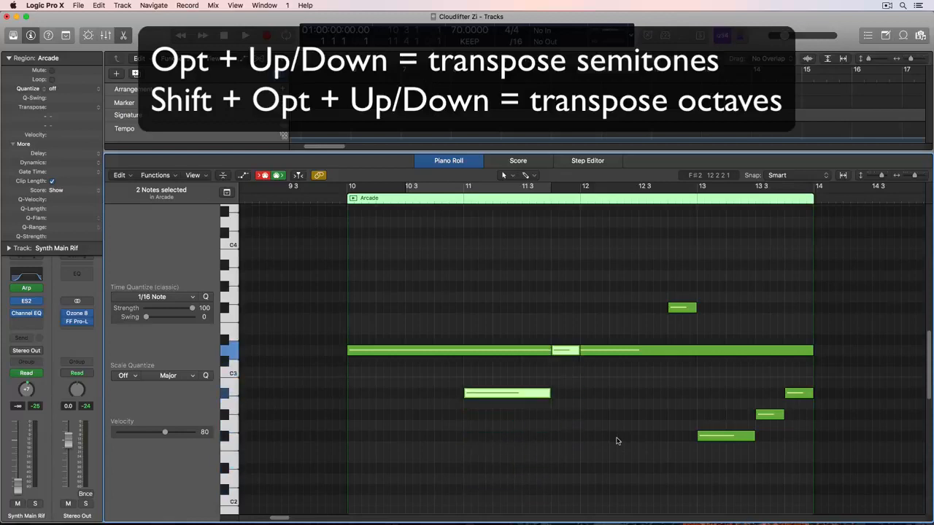
Transpose the two selected notes up and down by whole octaves, leave them one octave lower, and deselect them
{"action": "key", "text": "shift+alt+Up"}
{"action": "key", "text": "shift+alt+Down"}
{"action": "key", "text": "shift+alt+Up"}
{"action": "key", "text": "shift+alt+Down"}
{"action": "key", "text": "shift+alt+Down"}
{"action": "key", "text": "shift+alt+Up"}
{"action": "key", "text": "shift+alt+Up"}
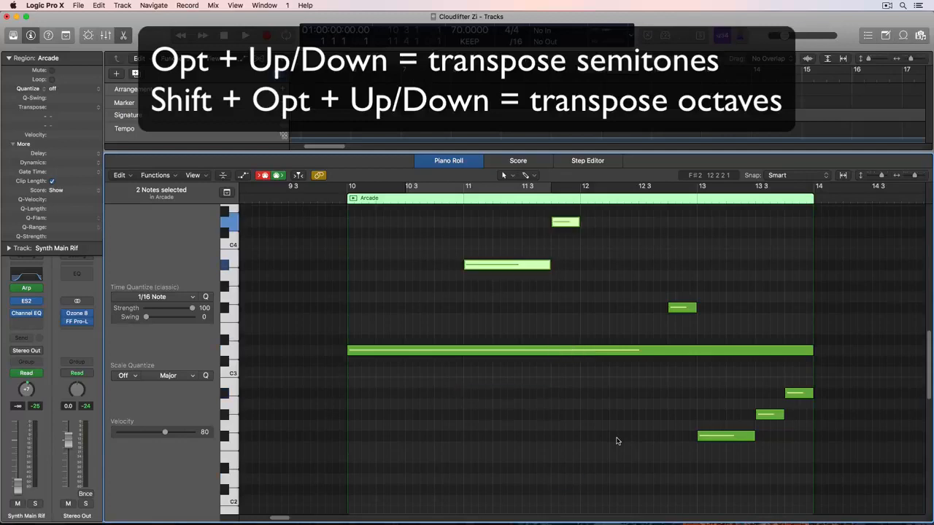
{"action": "key", "text": "shift+alt+Down"}
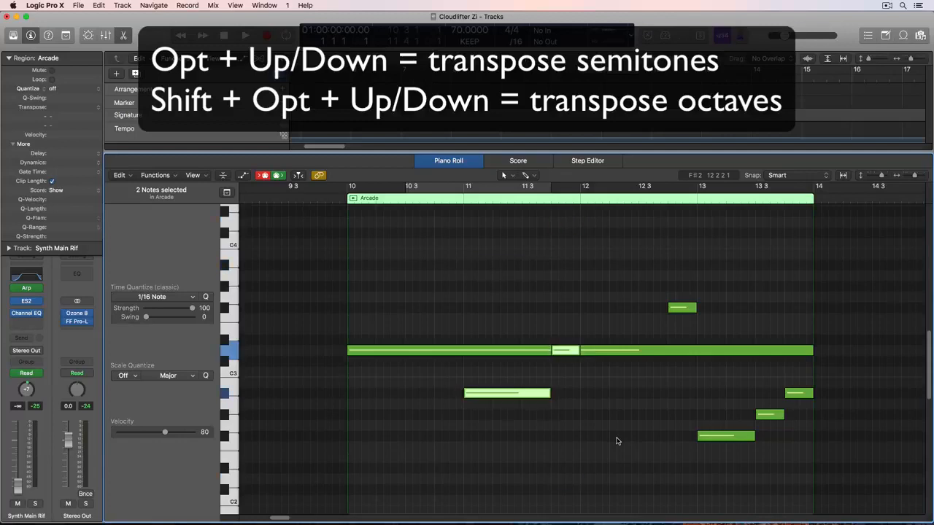
{"action": "key", "text": "shift+alt+Down"}
{"action": "scroll", "coordinate": [609, 452], "scroll_direction": "down", "scroll_amount": 3}
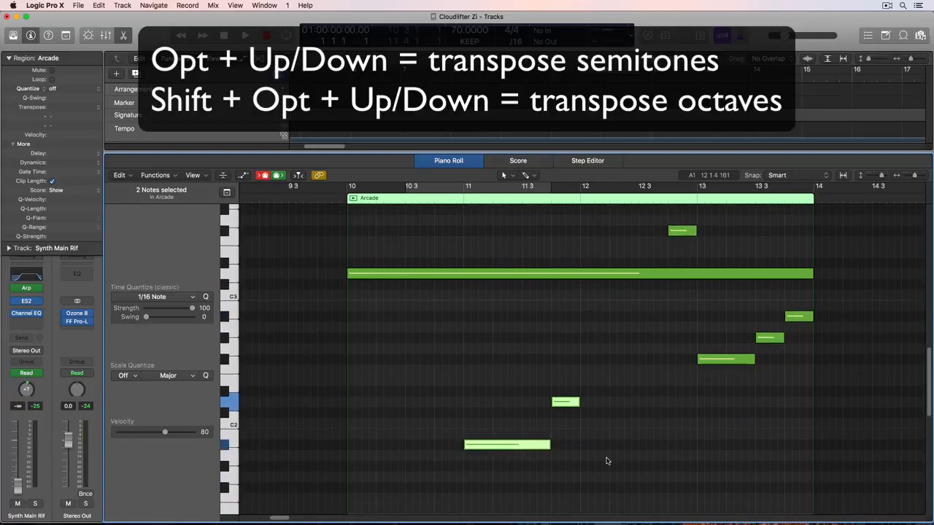
{"action": "left_click", "coordinate": [606, 460]}
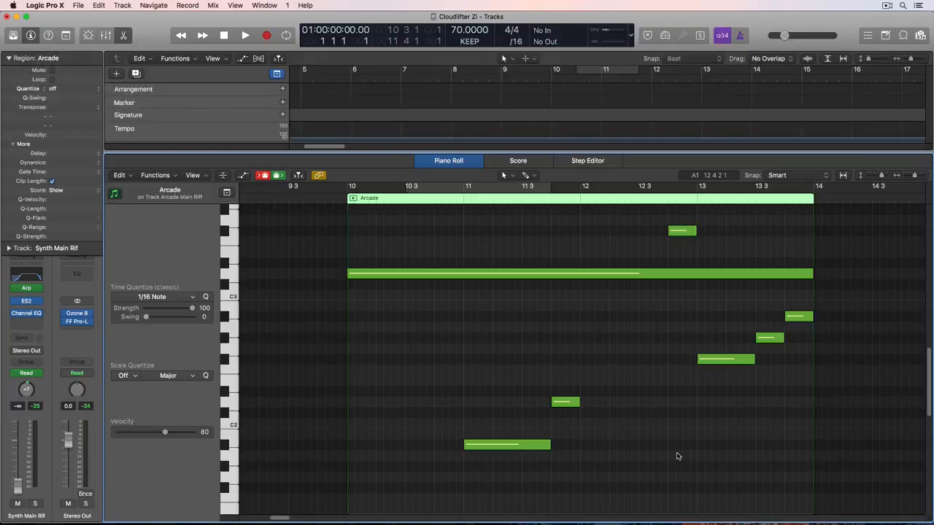
Close the Piano Roll and set a cycle range from bar 10 to bar 14 in the Tracks area
{"action": "key", "text": "p"}
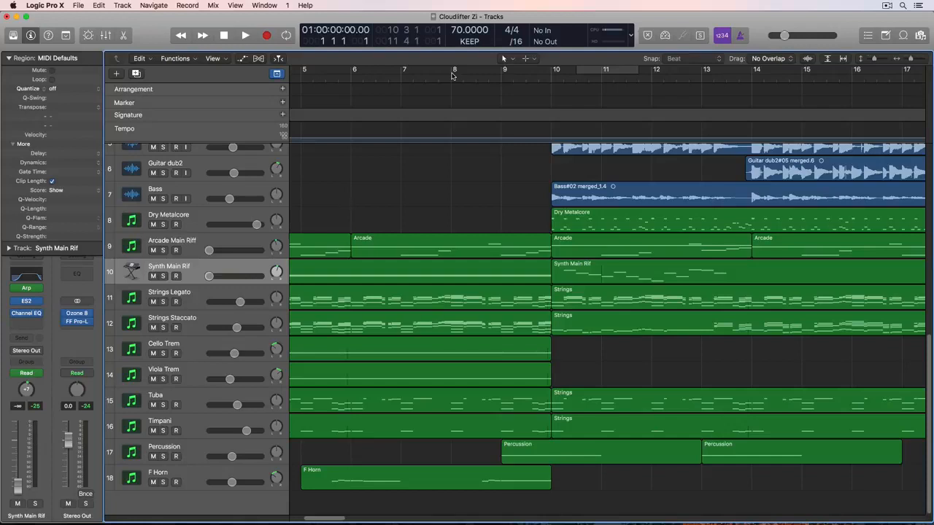
{"action": "left_click_drag", "start_coordinate": [452, 73], "coordinate": [651, 81]}
{"action": "left_click_drag", "start_coordinate": [585, 70], "coordinate": [684, 77]}
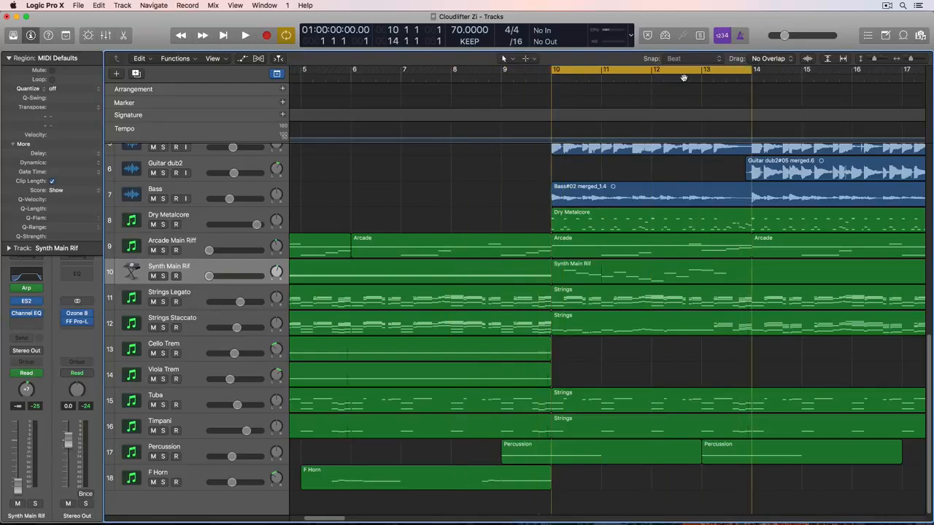
Turn the cycle range into a skip cycle range and narrow it to bar 11 up to bar 12
{"action": "scroll", "coordinate": [687, 153], "scroll_direction": "up", "scroll_amount": 5}
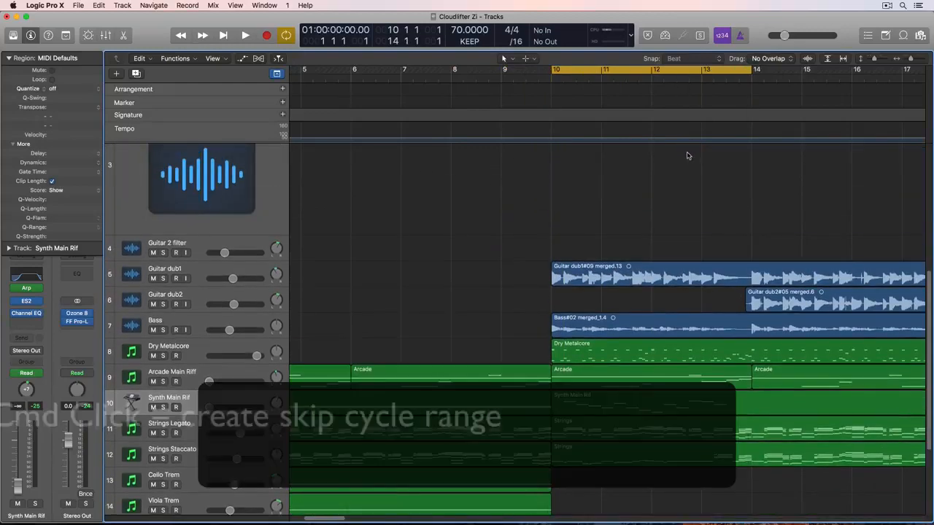
{"action": "scroll", "coordinate": [686, 157], "scroll_direction": "up", "scroll_amount": 5}
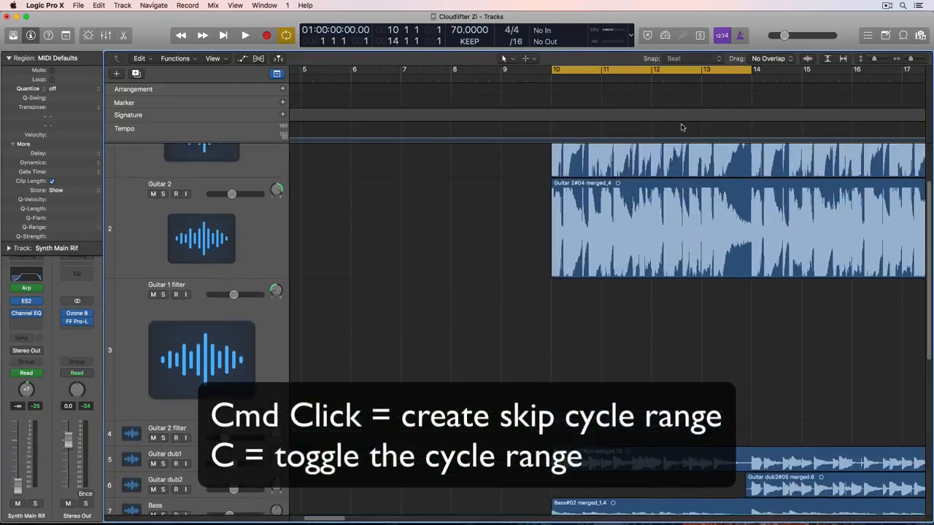
{"action": "left_click", "coordinate": [675, 69], "text": "super"}
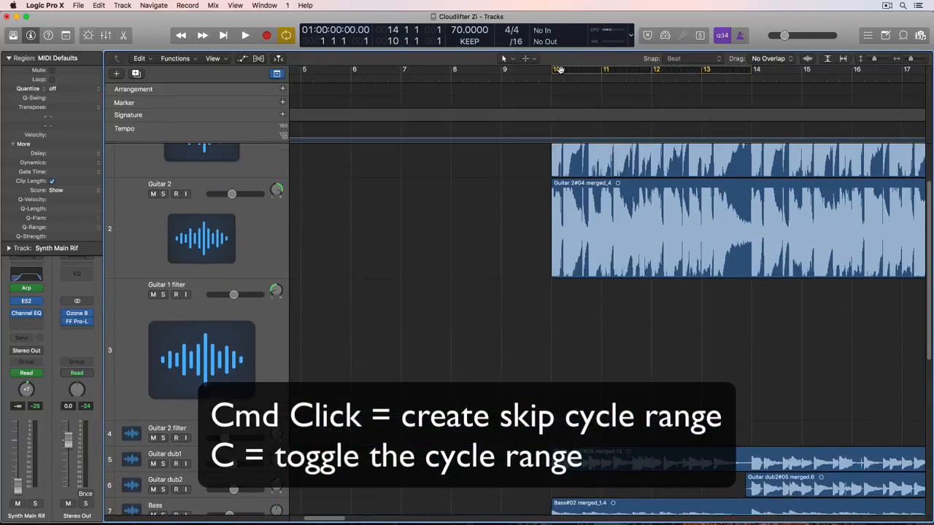
{"action": "left_click_drag", "start_coordinate": [556, 69], "coordinate": [605, 69]}
{"action": "left_click_drag", "start_coordinate": [751, 75], "coordinate": [651, 79]}
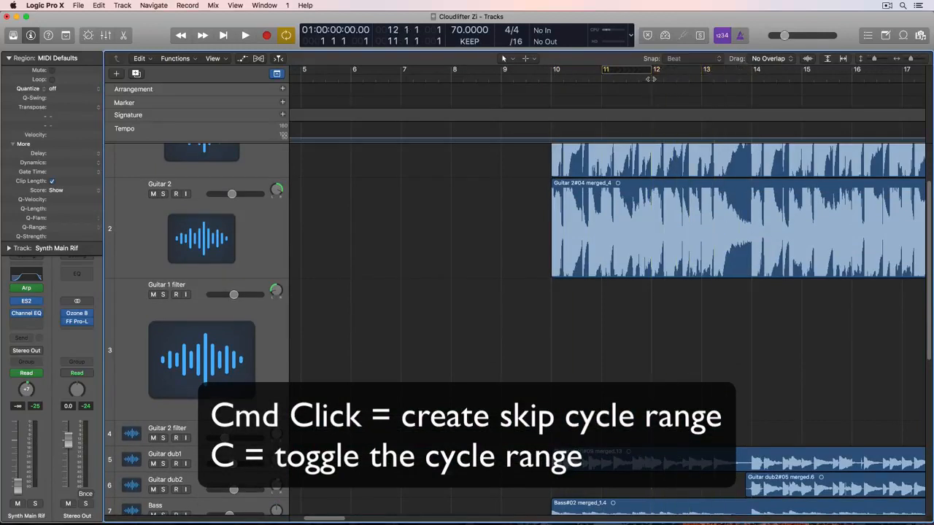
Play the project from bar 10 through the skip cycle range, and stop playback
{"action": "left_click", "coordinate": [554, 79]}
{"action": "key", "text": "space"}
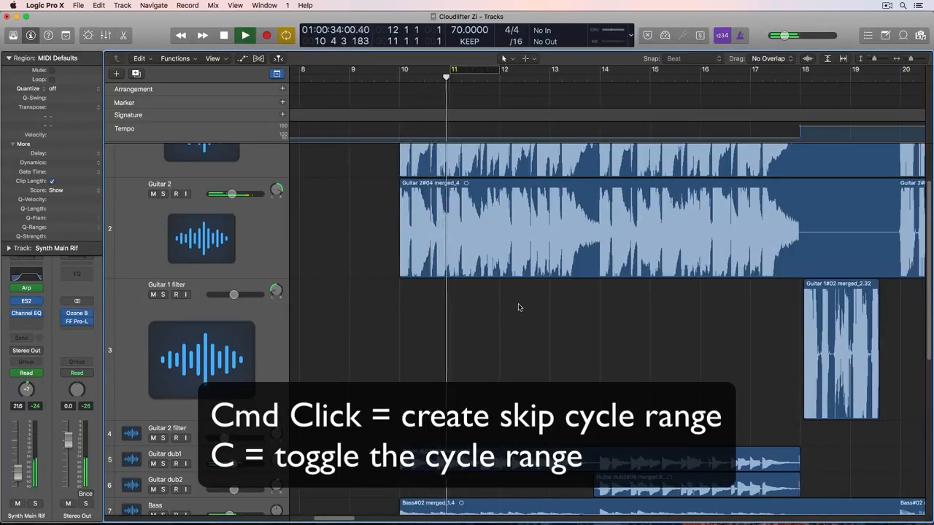
{"action": "key", "text": "space"}
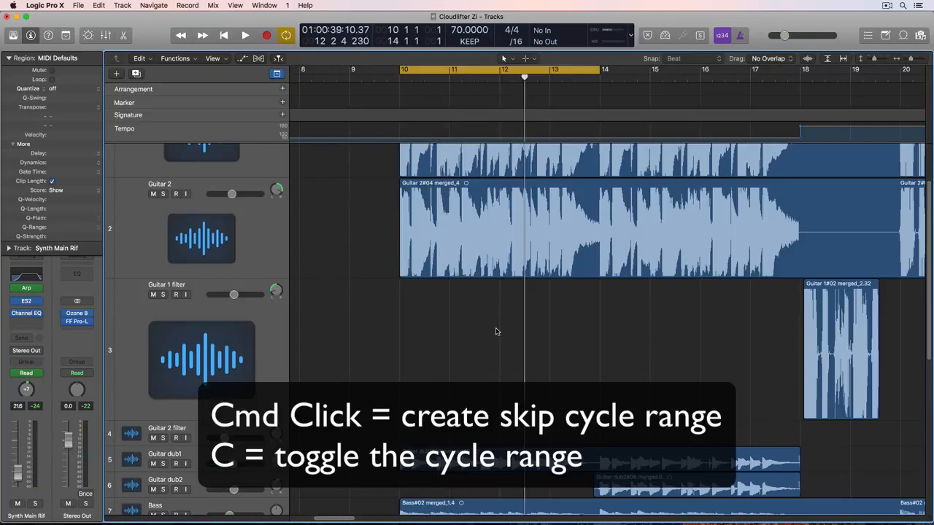
Toggle the cycle range off and on twice
{"action": "key", "text": "c"}
{"action": "key", "text": "c"}
{"action": "key", "text": "c"}
{"action": "key", "text": "c"}
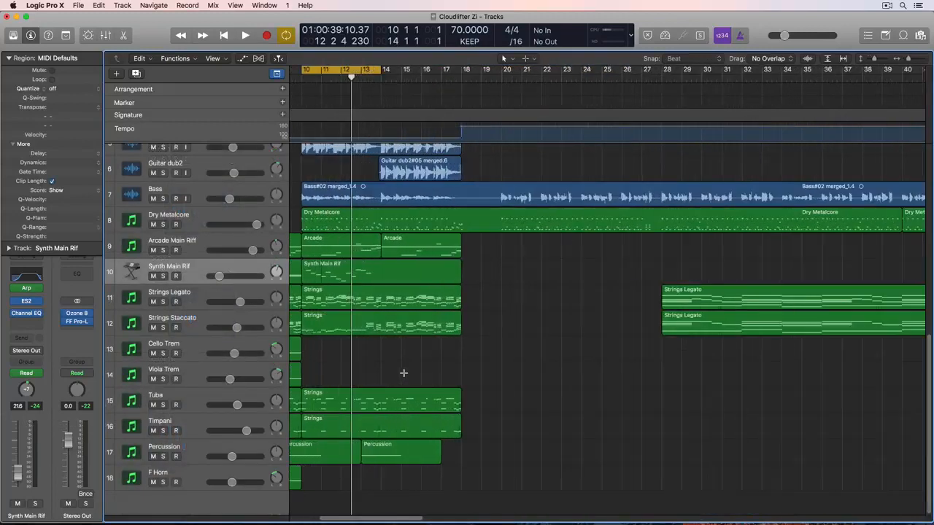
Set the cycle range to the bar 10–17 regions on tracks 9 to 12, and to the Arcade region at bar 14
{"action": "key", "text": "super+Right"}
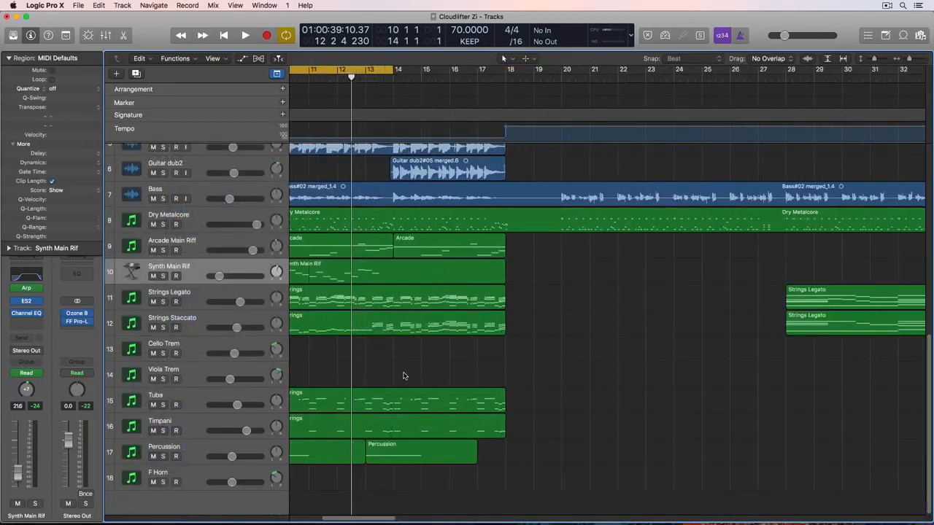
{"action": "scroll", "coordinate": [405, 374], "scroll_direction": "left", "scroll_amount": 4}
{"action": "left_click_drag", "start_coordinate": [679, 256], "coordinate": [462, 334]}
{"action": "key", "text": "super+u"}
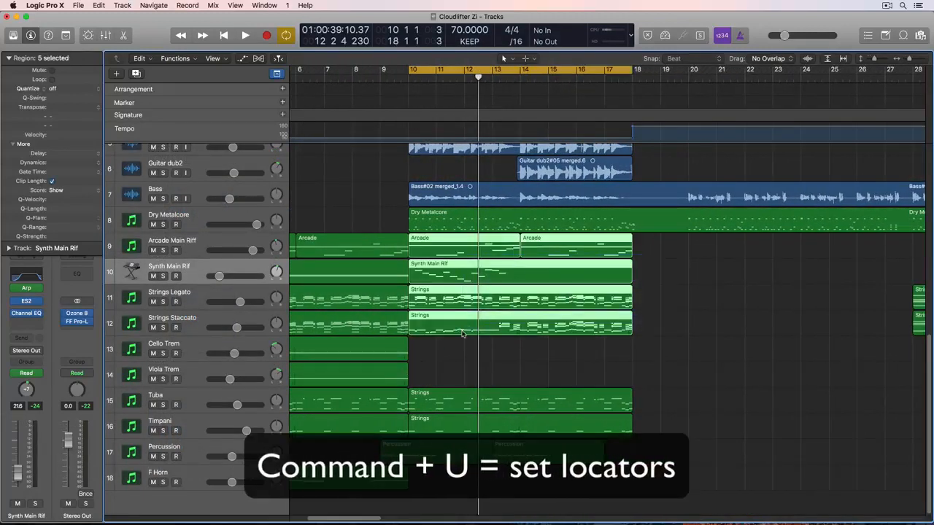
{"action": "left_click", "coordinate": [671, 260]}
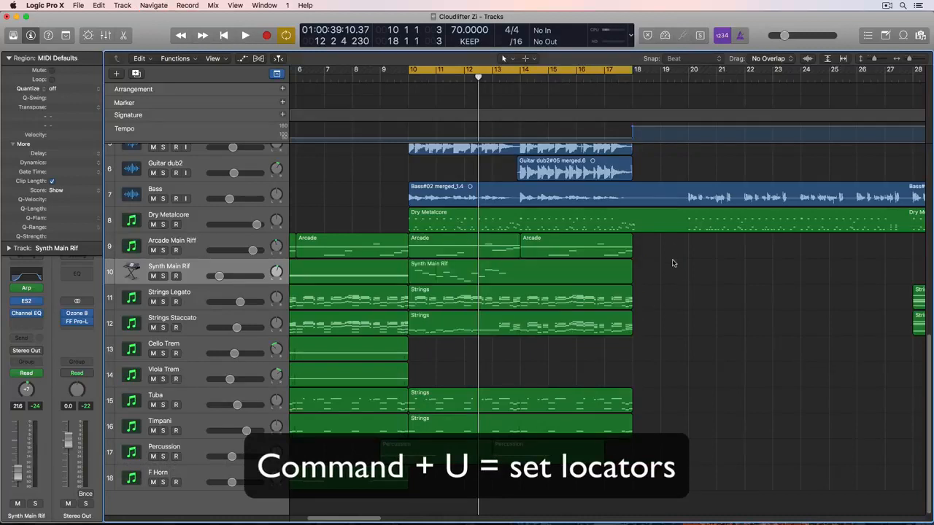
{"action": "left_click", "coordinate": [612, 248]}
{"action": "key", "text": "super+u"}
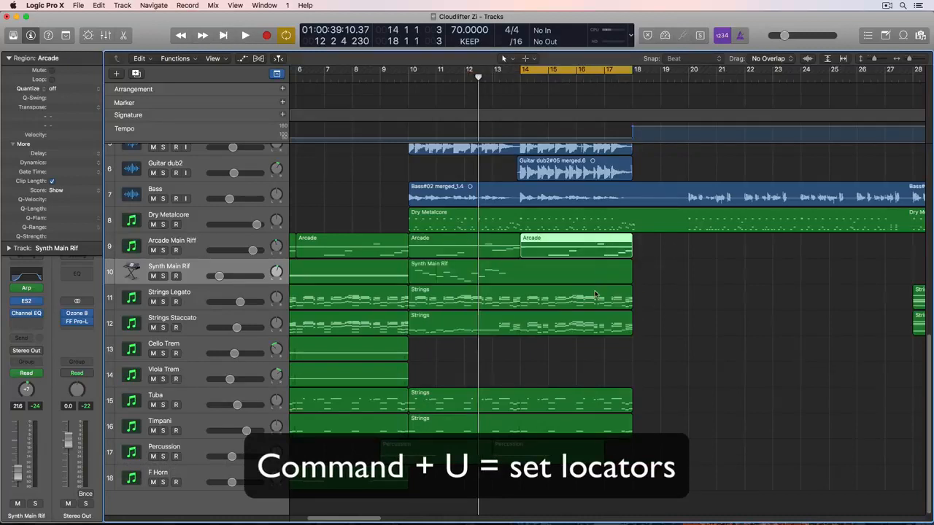
Set the cycle range to the intro regions on tracks 9 to 16, and to the two Arcade regions spanning bars 2 to 10
{"action": "scroll", "coordinate": [594, 294], "scroll_direction": "left", "scroll_amount": 5}
{"action": "left_click_drag", "start_coordinate": [384, 205], "coordinate": [491, 418]}
{"action": "key", "text": "super+u"}
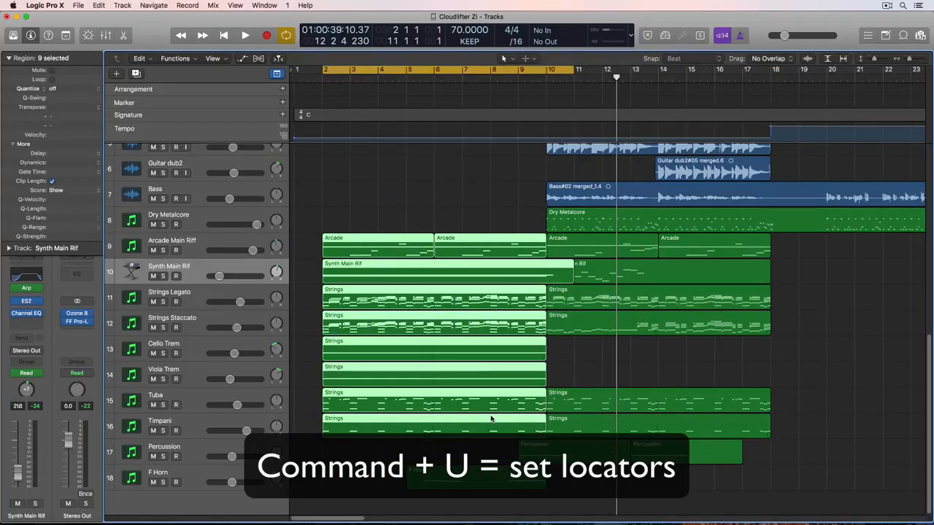
{"action": "left_click_drag", "start_coordinate": [389, 205], "coordinate": [444, 239]}
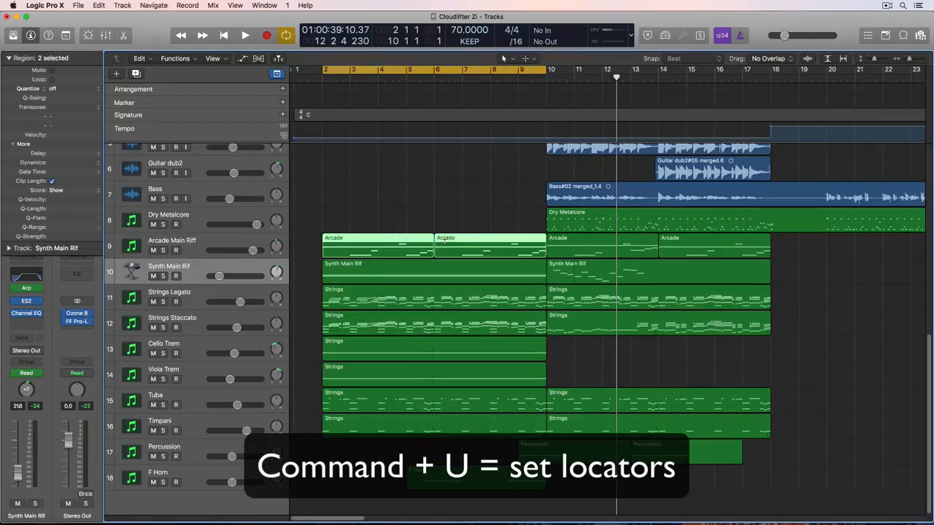
Play the bar 2–10 cycle range, stop playback and deselect the Arcade regions
{"action": "key", "text": "space"}
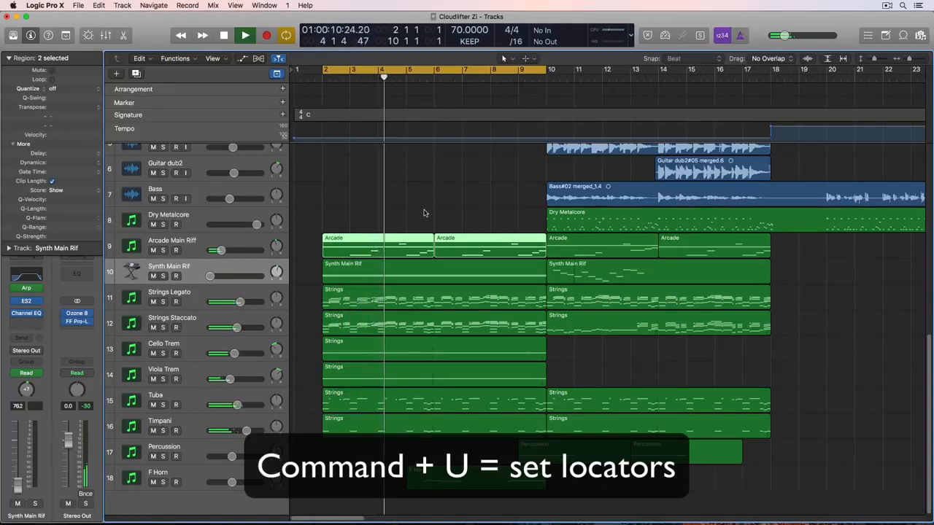
{"action": "key", "text": "space"}
{"action": "left_click", "coordinate": [424, 213]}
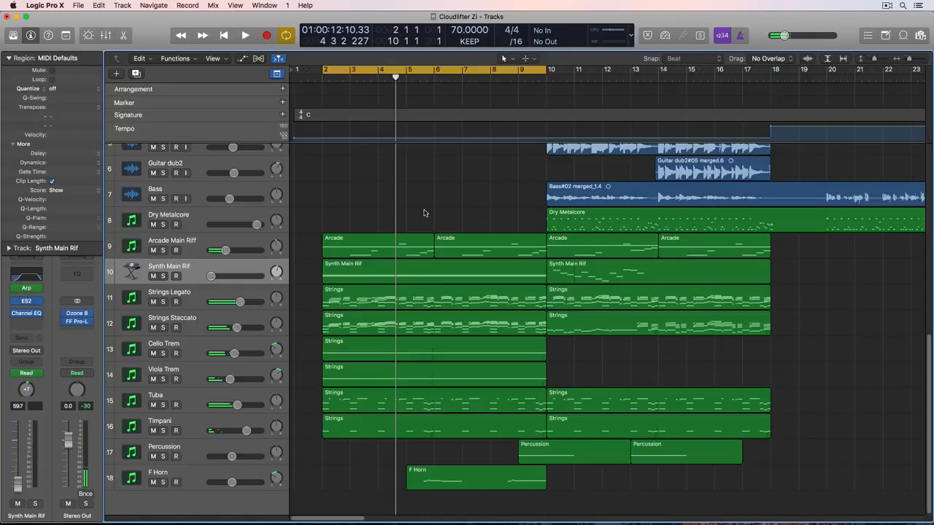
Zoom to fit the whole arrangement, select all regions and set the cycle range around them from bar 2 to bar 64
{"action": "key", "text": "z"}
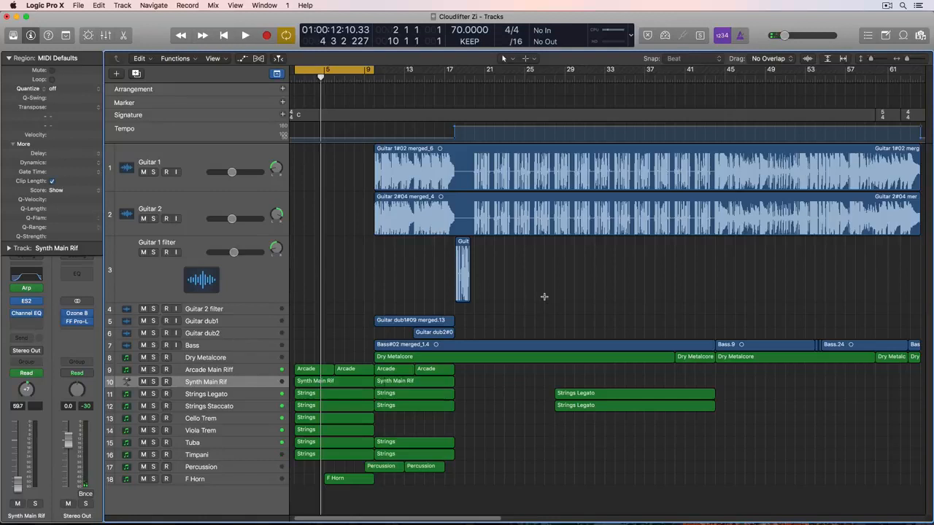
{"action": "key", "text": "super+a"}
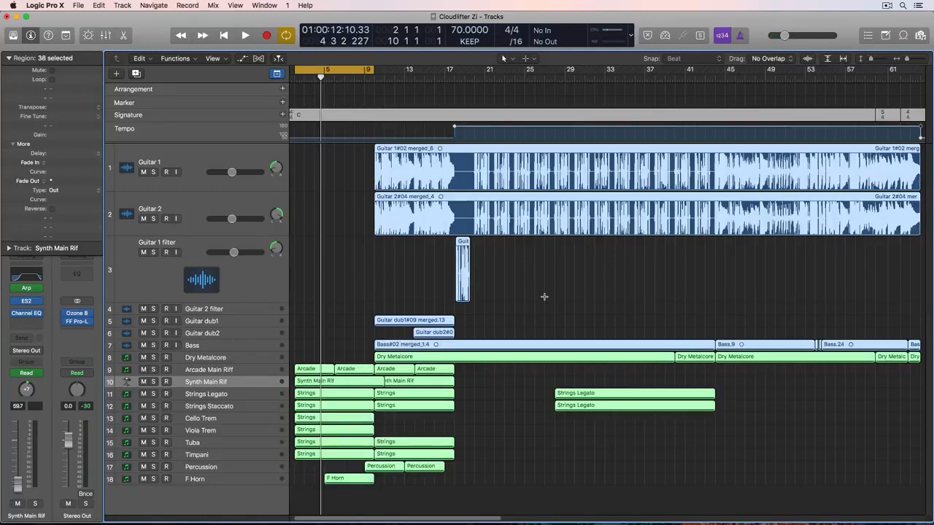
{"action": "key", "text": "u"}
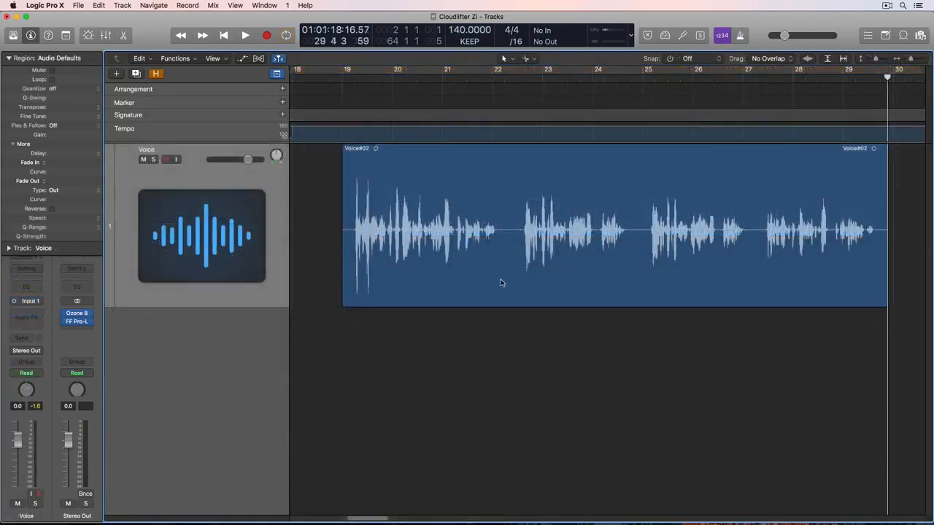
Split the Voice region after its first and second phrases, near bars 22 and 25, and trim the silence before each following phrase
{"action": "left_click", "coordinate": [501, 226], "text": "super"}
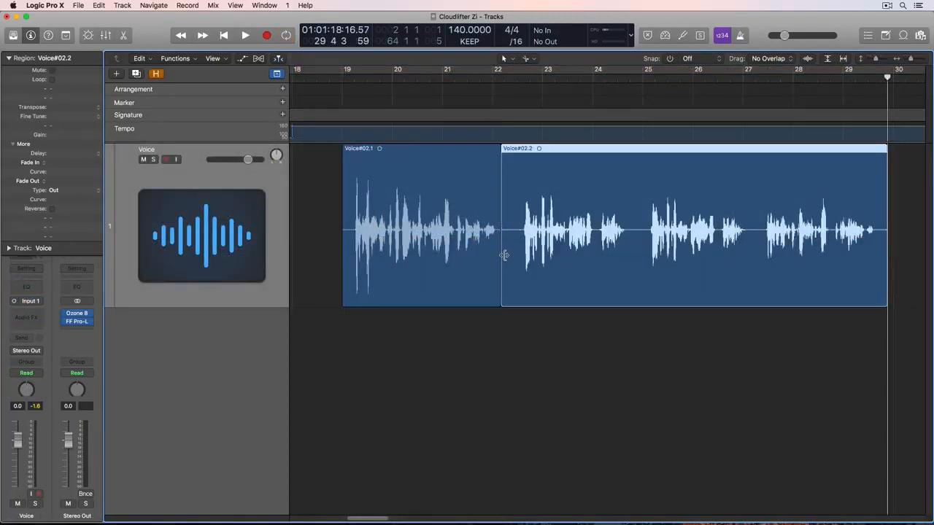
{"action": "left_click_drag", "start_coordinate": [504, 254], "coordinate": [523, 255]}
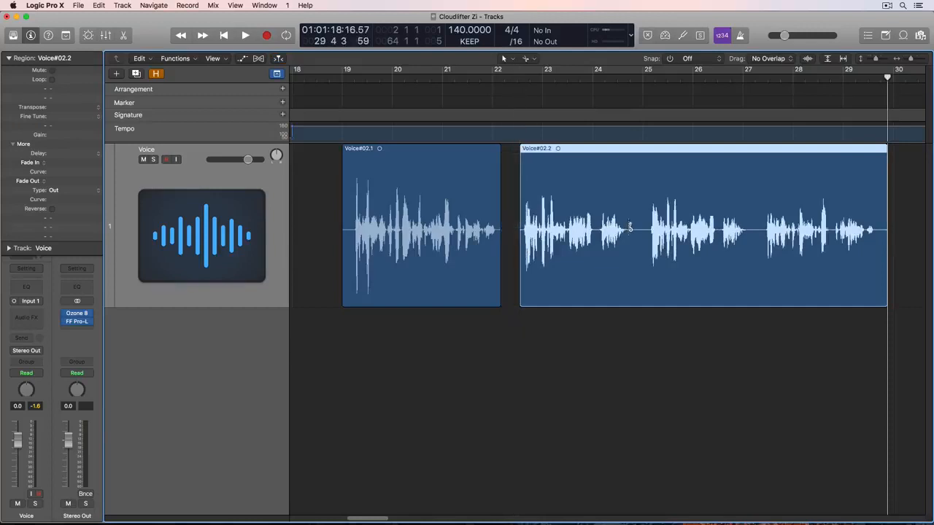
{"action": "left_click", "coordinate": [629, 227], "text": "super"}
{"action": "left_click_drag", "start_coordinate": [631, 254], "coordinate": [648, 254]}
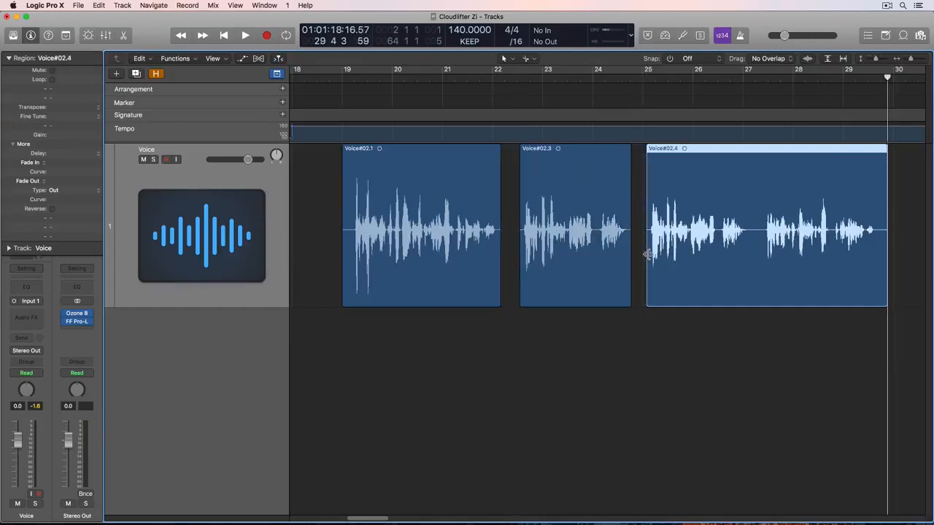
Split the Voice region after the third phrase, trim the silence before the fourth, and cut and delete the silent tail
{"action": "left_click", "coordinate": [749, 233], "text": "super"}
{"action": "left_click_drag", "start_coordinate": [752, 243], "coordinate": [763, 243]}
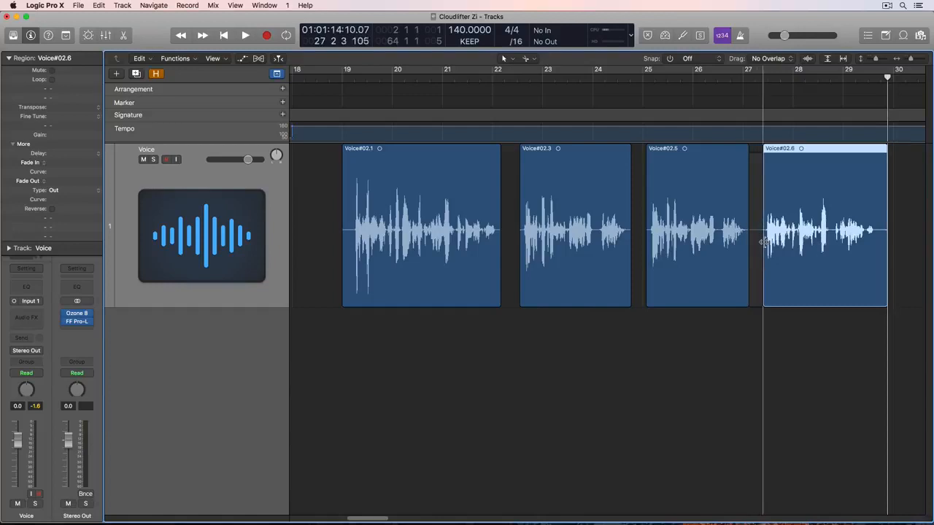
{"action": "left_click", "coordinate": [880, 234], "text": "super"}
{"action": "key", "text": "Delete"}
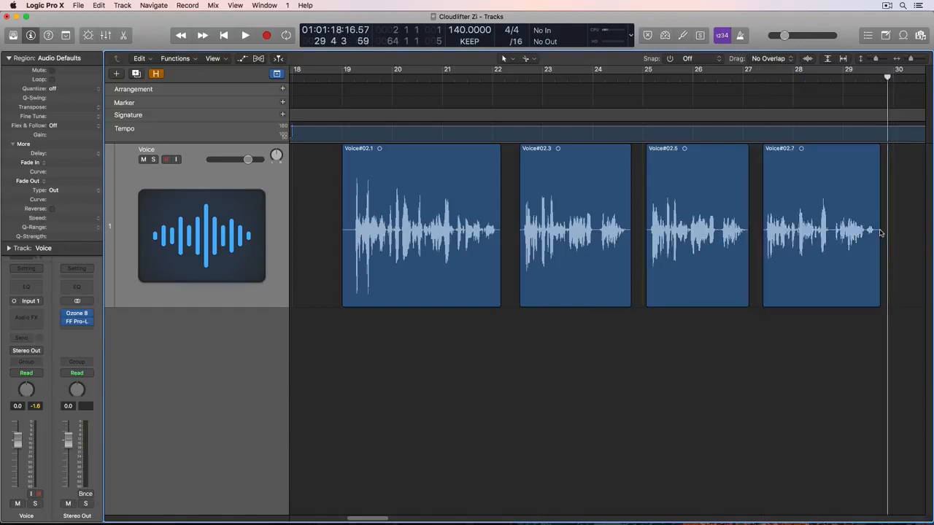
Shuffle the last three Voice regions left against the first region and undo the shuffle
{"action": "left_click_drag", "start_coordinate": [819, 348], "coordinate": [599, 260]}
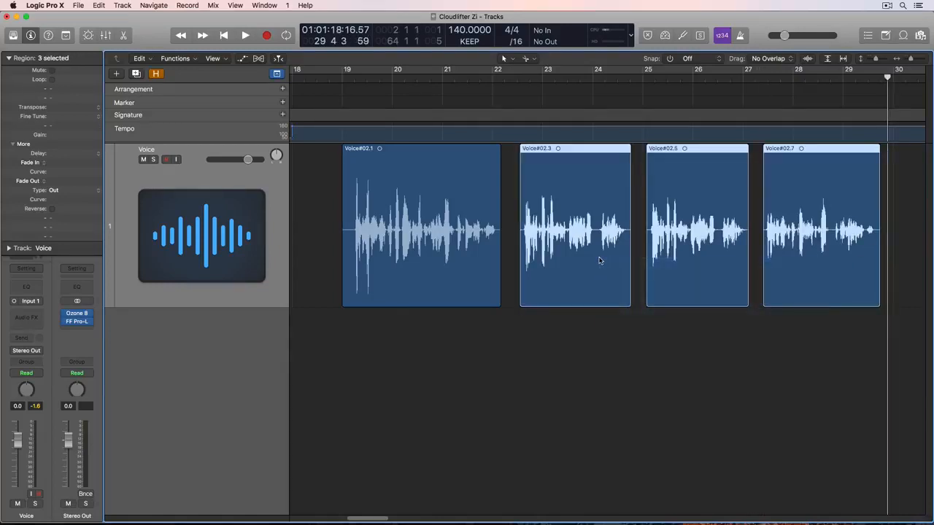
{"action": "key", "text": "alt+bracketleft"}
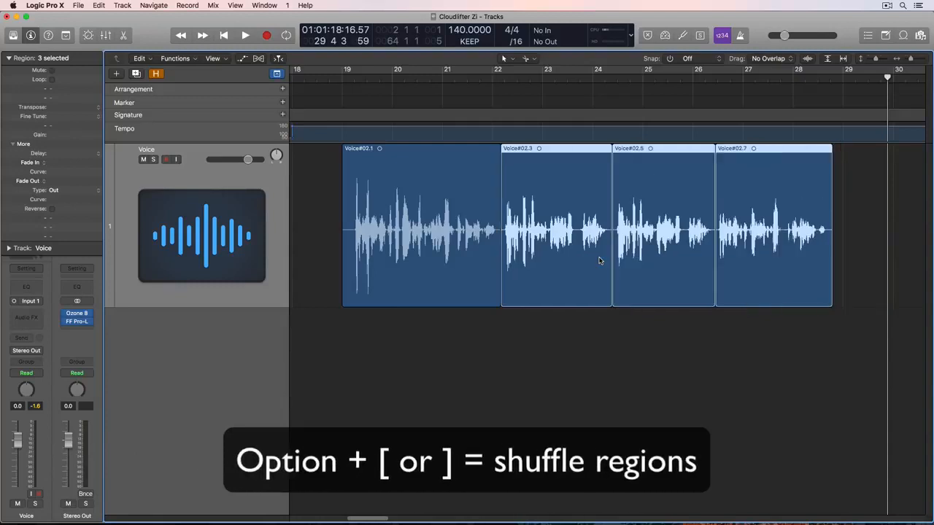
{"action": "key", "text": "super+z"}
Shuffle the first three Voice regions right against the last region and undo the shuffle
{"action": "left_click_drag", "start_coordinate": [429, 355], "coordinate": [673, 291]}
{"action": "key", "text": "alt+bracketright"}
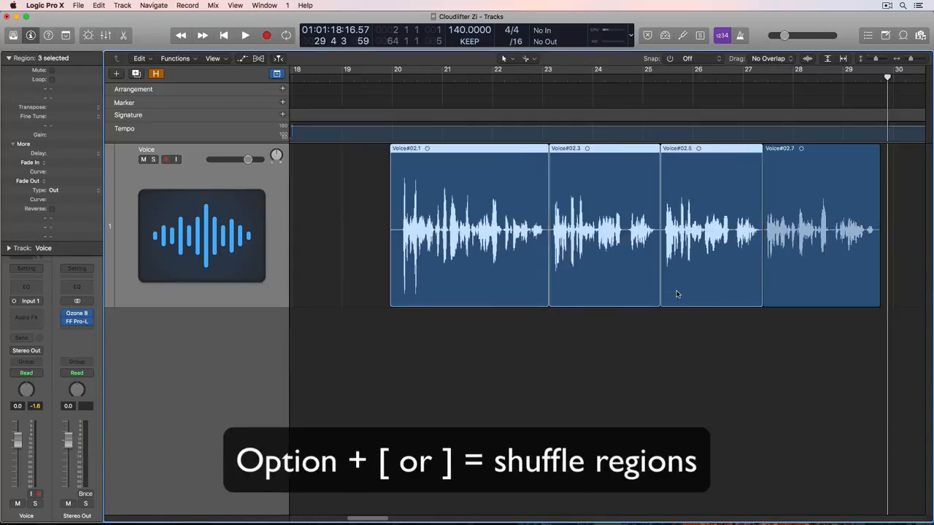
{"action": "key", "text": "super+z"}
Delete the second Voice region, shuffle the two regions after it left, and undo both changes
{"action": "left_click", "coordinate": [613, 361]}
{"action": "left_click", "coordinate": [584, 269]}
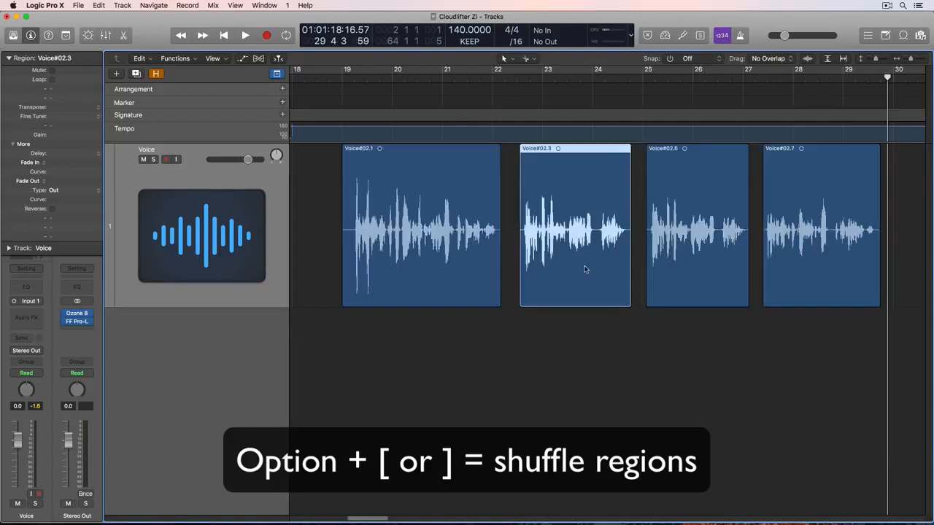
{"action": "key", "text": "Delete"}
{"action": "left_click_drag", "start_coordinate": [638, 352], "coordinate": [793, 283]}
{"action": "key", "text": "alt+bracketleft"}
{"action": "left_click", "coordinate": [706, 350]}
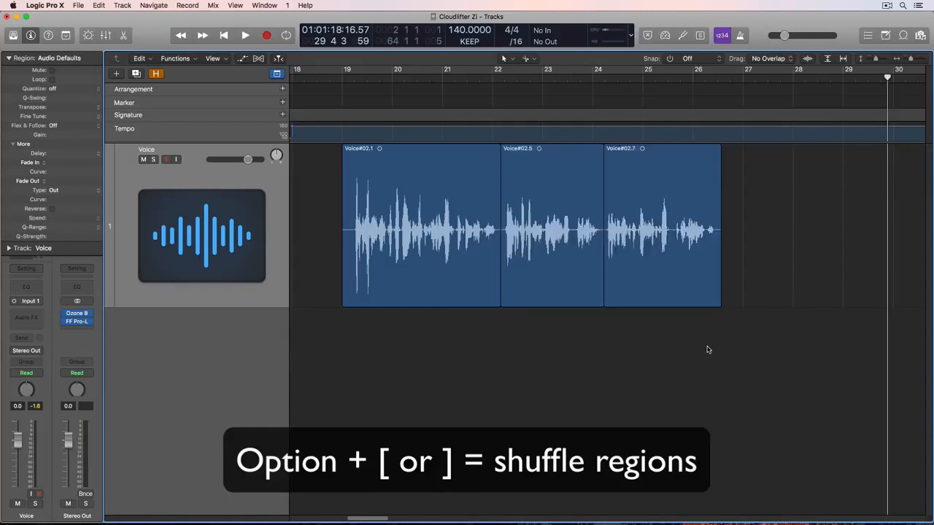
{"action": "key", "text": "super+z"}
{"action": "key", "text": "super+z"}
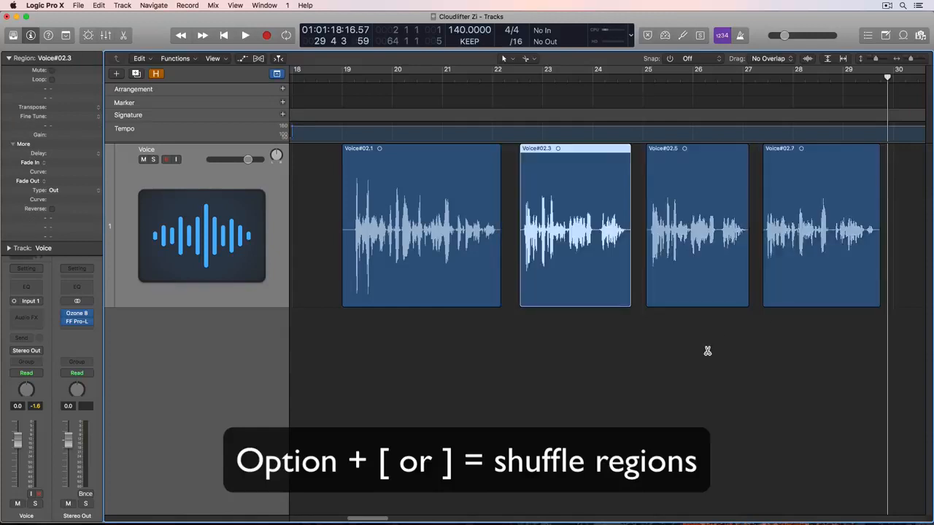
{"action": "left_click", "coordinate": [688, 364]}
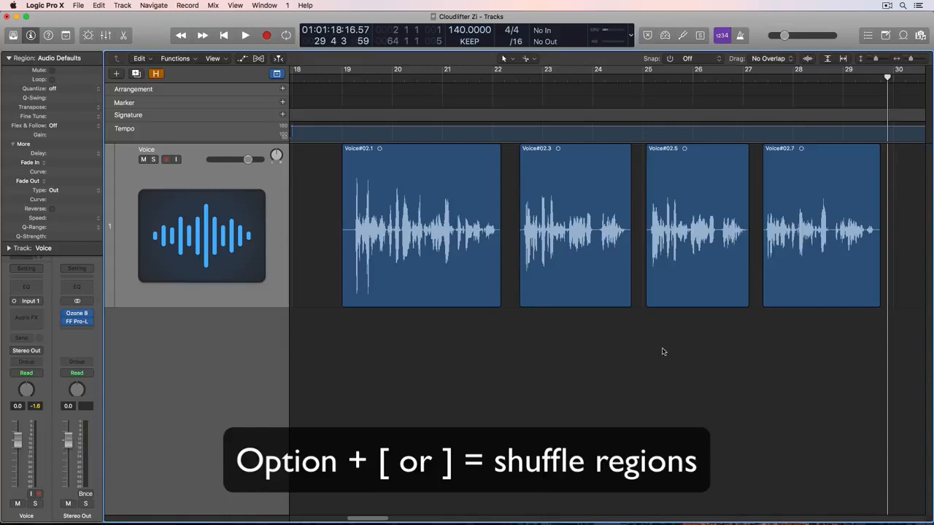
Shuffle the last three Voice regions left against the first region twice, undoing the shuffle each time
{"action": "left_click_drag", "start_coordinate": [607, 357], "coordinate": [779, 289]}
{"action": "key", "text": "alt+bracketleft"}
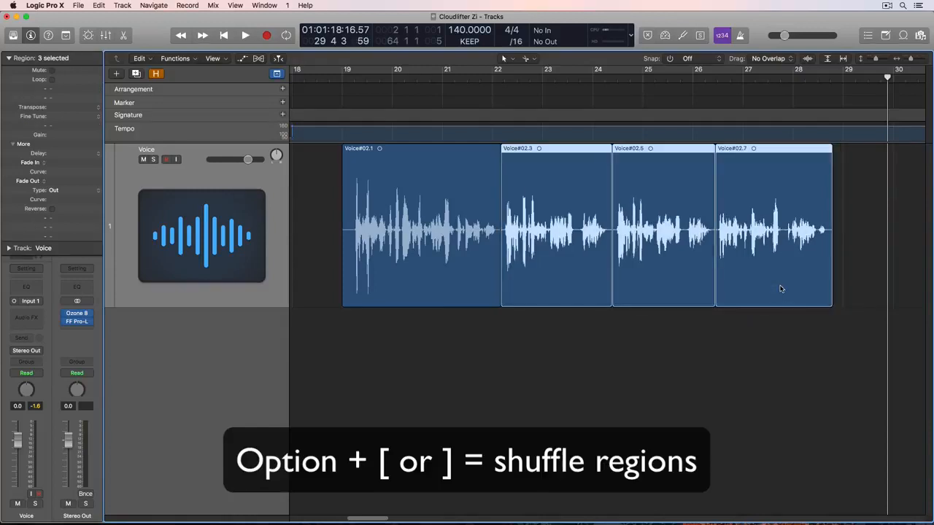
{"action": "key", "text": "super+z"}
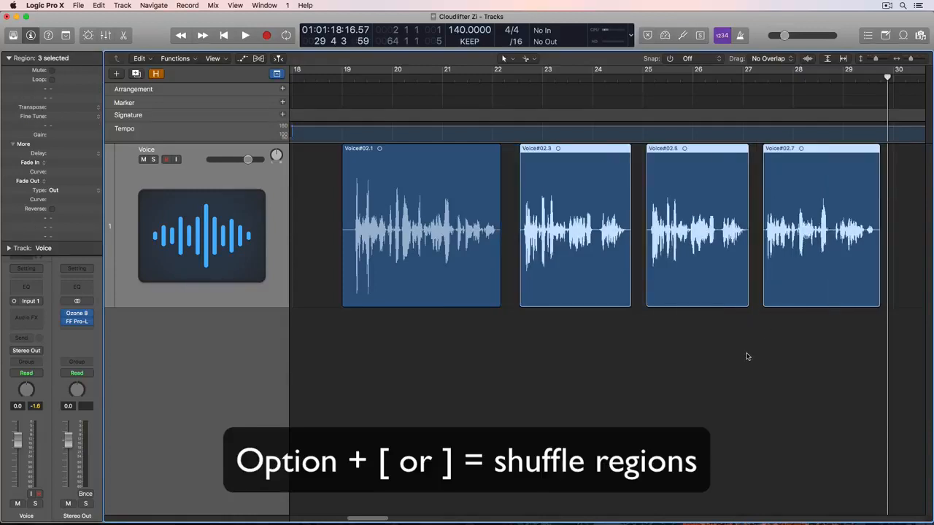
{"action": "left_click", "coordinate": [746, 356]}
{"action": "left_click_drag", "start_coordinate": [706, 326], "coordinate": [792, 285]}
{"action": "left_click", "coordinate": [714, 343]}
{"action": "left_click", "coordinate": [706, 272]}
{"action": "left_click_drag", "start_coordinate": [605, 334], "coordinate": [802, 255]}
{"action": "key", "text": "alt+bracketleft"}
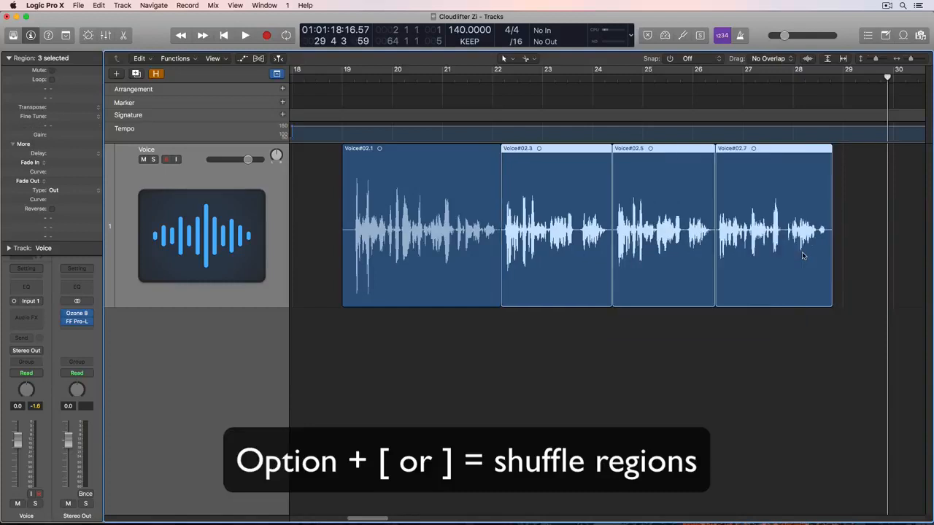
{"action": "key", "text": "super+z"}
Shuffle the first three Voice regions right against the fourth region and undo the move
{"action": "left_click_drag", "start_coordinate": [446, 352], "coordinate": [706, 299]}
{"action": "key", "text": "alt+bracketright"}
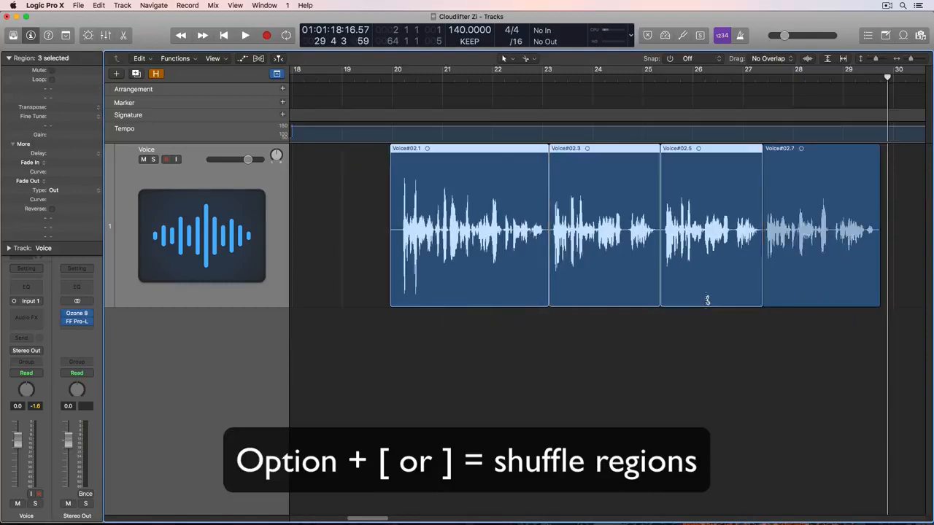
{"action": "key", "text": "super+z"}
Delete the second Voice region, close the gap by shuffling the third and fourth regions left, and undo both edits
{"action": "left_click", "coordinate": [660, 358]}
{"action": "left_click", "coordinate": [608, 261]}
{"action": "key", "text": "Delete"}
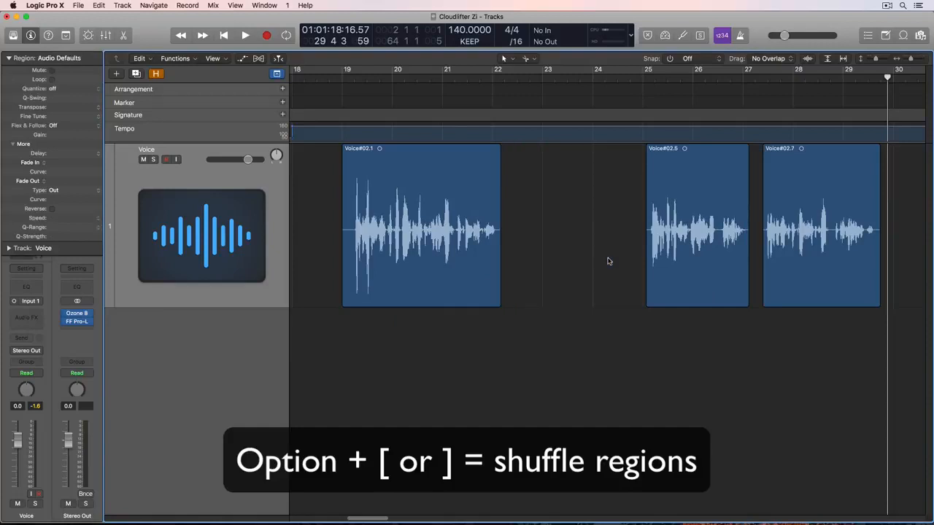
{"action": "left_click_drag", "start_coordinate": [600, 248], "coordinate": [783, 248]}
{"action": "key", "text": "alt+bracketleft"}
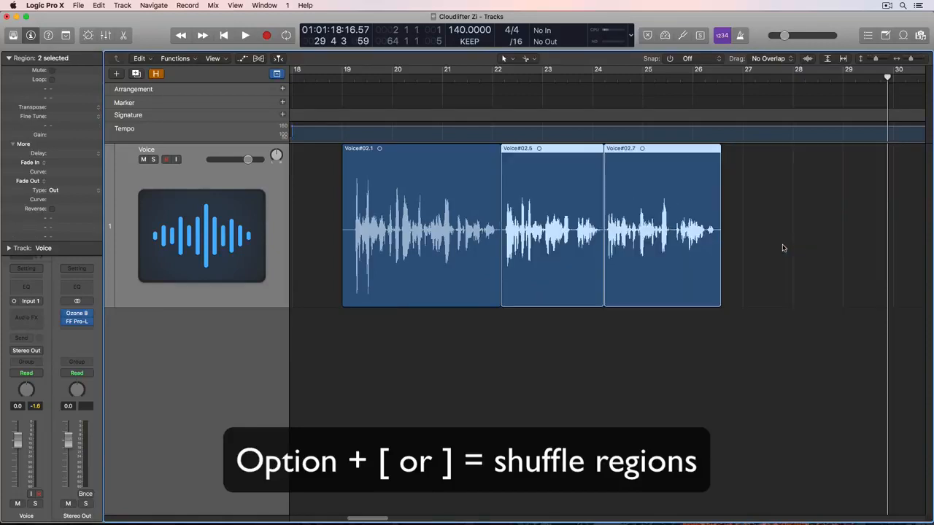
{"action": "key", "text": "super+z"}
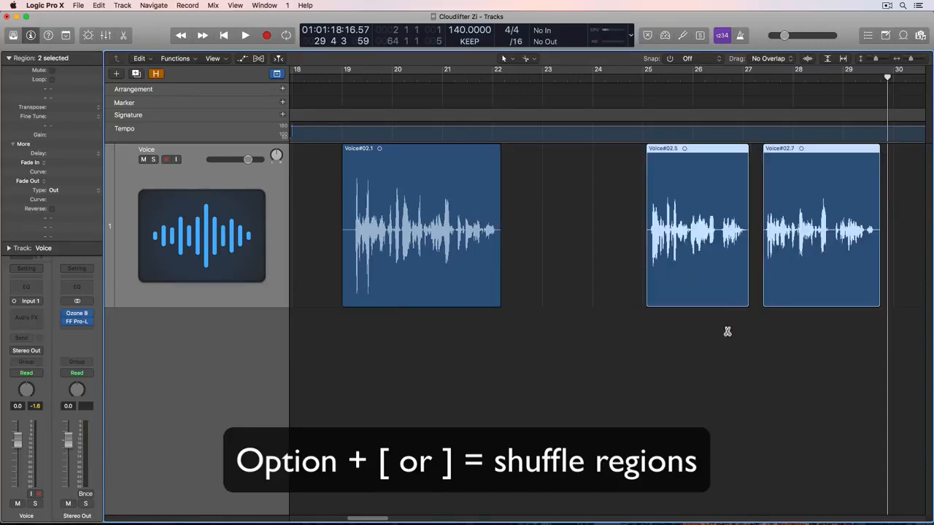
{"action": "key", "text": "super+z"}
Delete the third Voice region and shuffle the first two regions right against the last one
{"action": "left_click", "coordinate": [654, 373]}
{"action": "left_click", "coordinate": [678, 270]}
{"action": "key", "text": "Delete"}
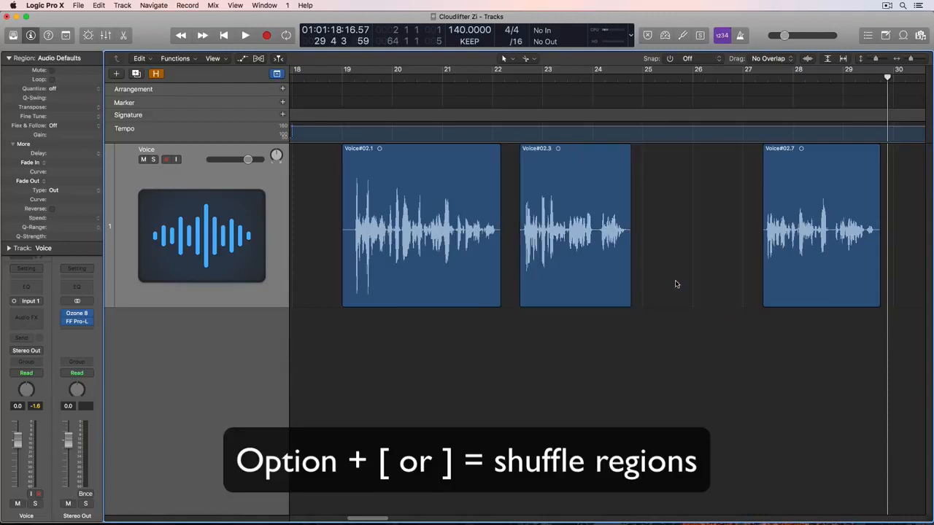
{"action": "left_click_drag", "start_coordinate": [477, 339], "coordinate": [570, 292]}
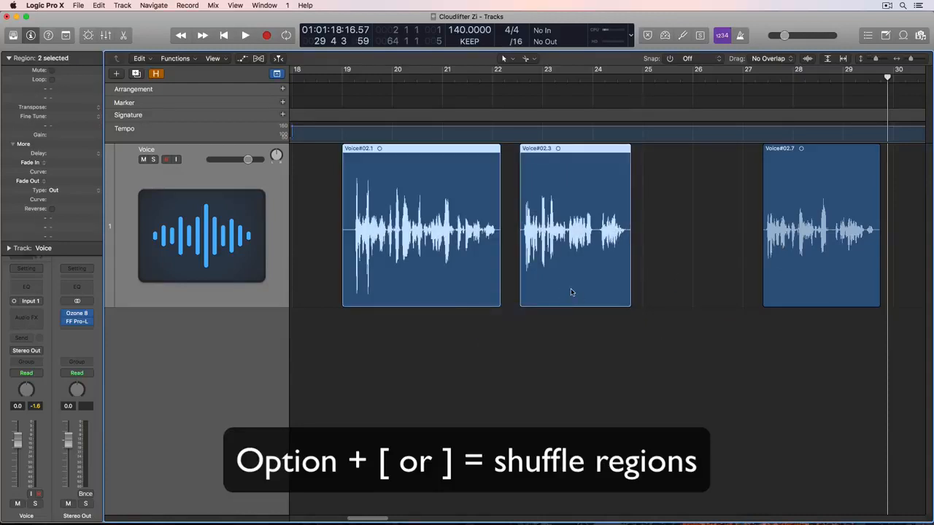
{"action": "key", "text": "alt+bracketright"}
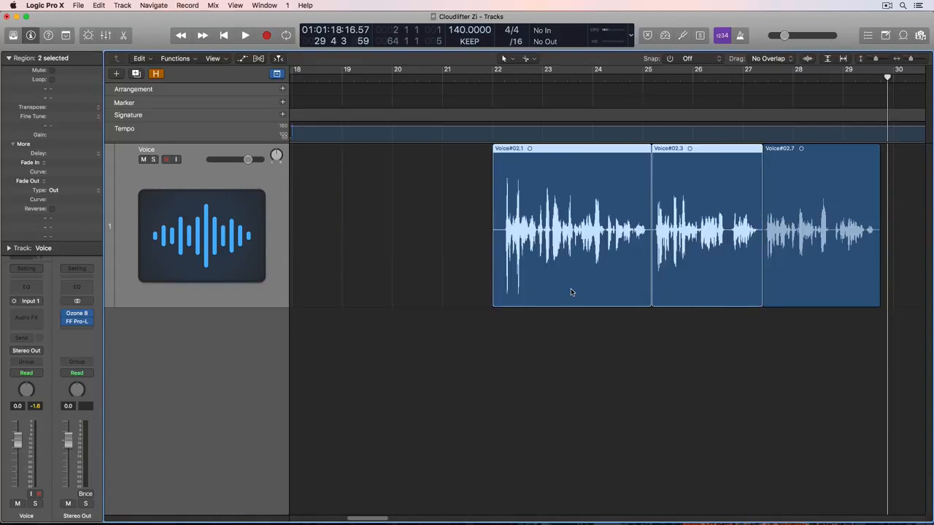
{"action": "left_click", "coordinate": [563, 336]}
Bounce the three Voice regions in place to a new track with the sources muted, and enlarge the new track's height
{"action": "scroll", "coordinate": [511, 341], "scroll_direction": "right", "scroll_amount": 3}
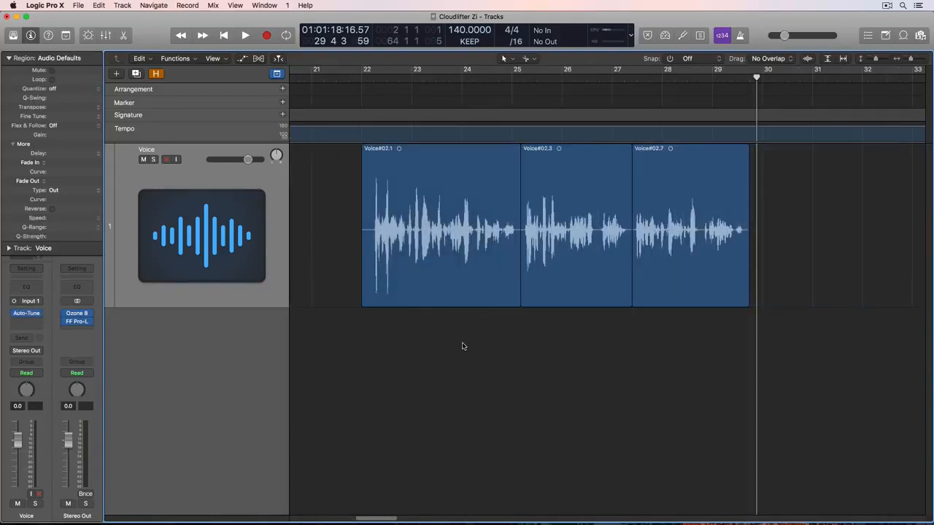
{"action": "left_click_drag", "start_coordinate": [462, 346], "coordinate": [663, 265]}
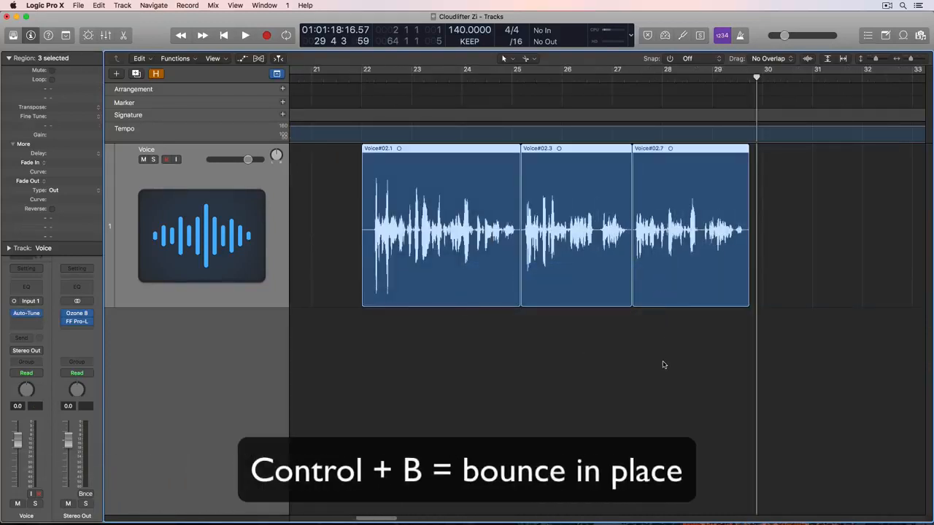
{"action": "key", "text": "ctrl+b"}
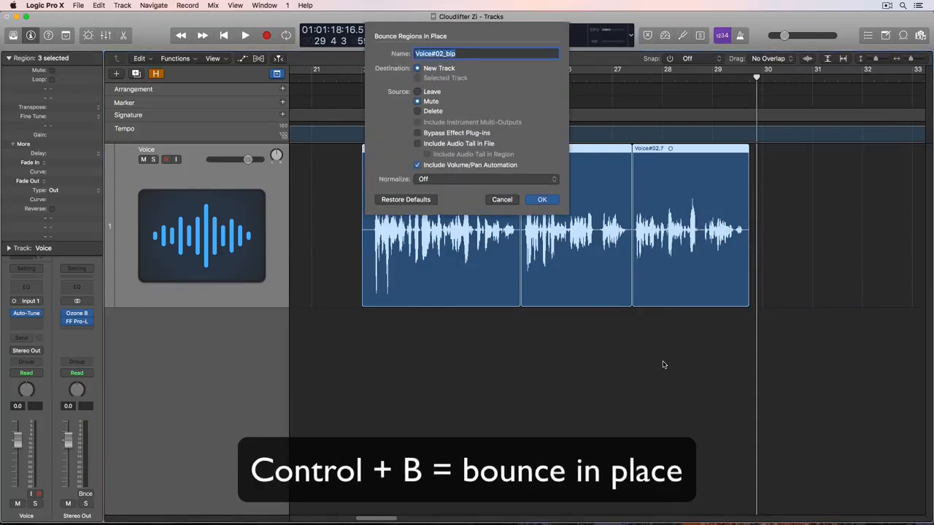
{"action": "key", "text": "Return"}
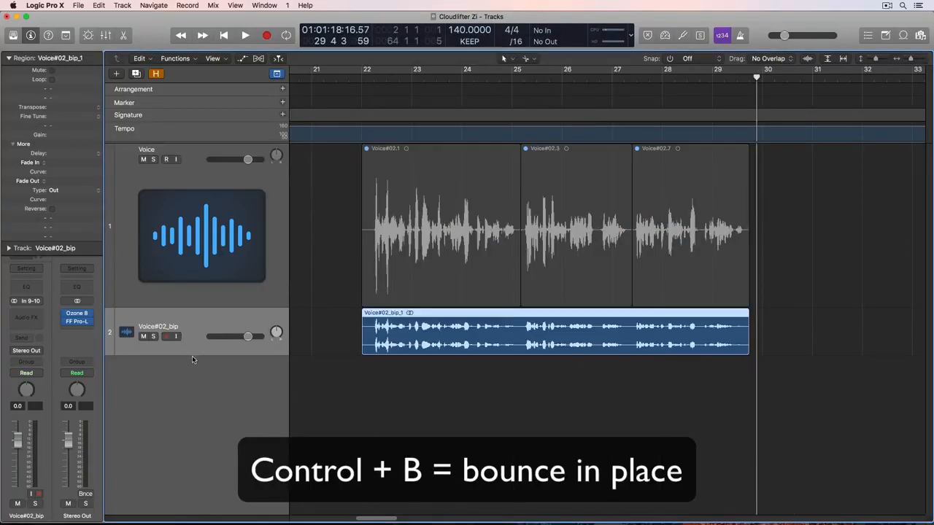
{"action": "left_click_drag", "start_coordinate": [191, 353], "coordinate": [209, 435]}
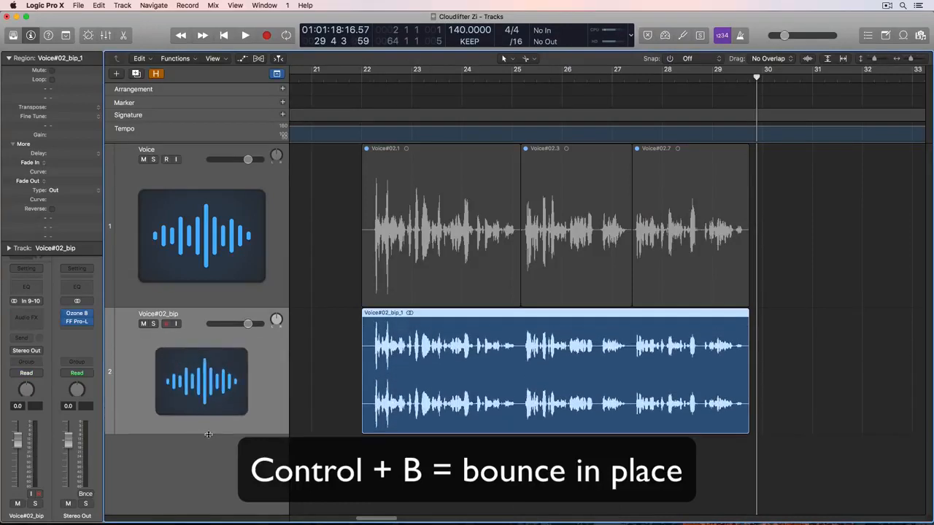
{"action": "left_click", "coordinate": [370, 458]}
View the Auto-Tune plug-in on the original Voice track, close it and select the bounced region
{"action": "left_click", "coordinate": [258, 397]}
{"action": "left_click", "coordinate": [238, 279]}
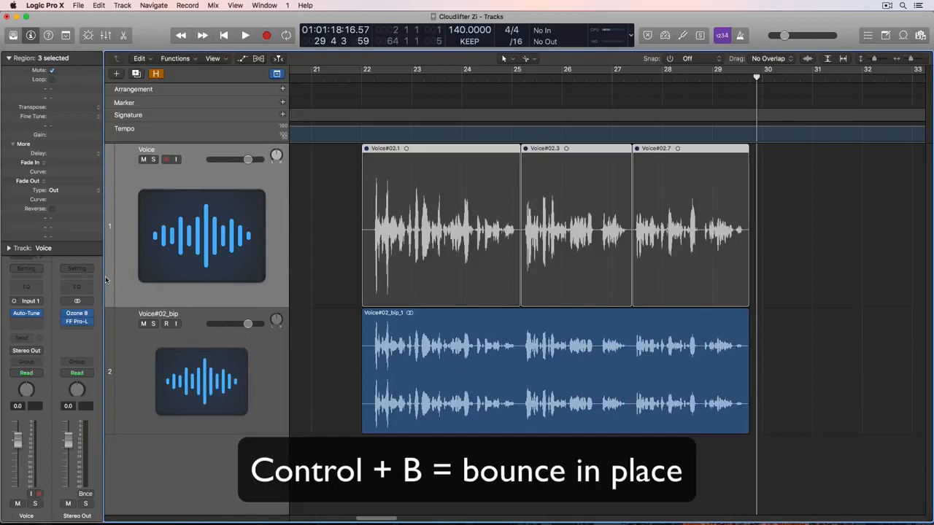
{"action": "left_click", "coordinate": [28, 315]}
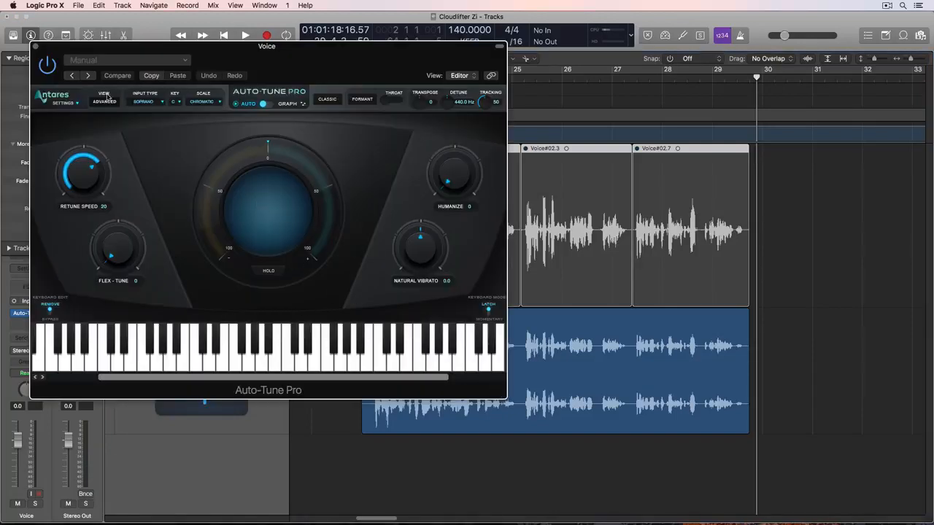
{"action": "left_click", "coordinate": [35, 46]}
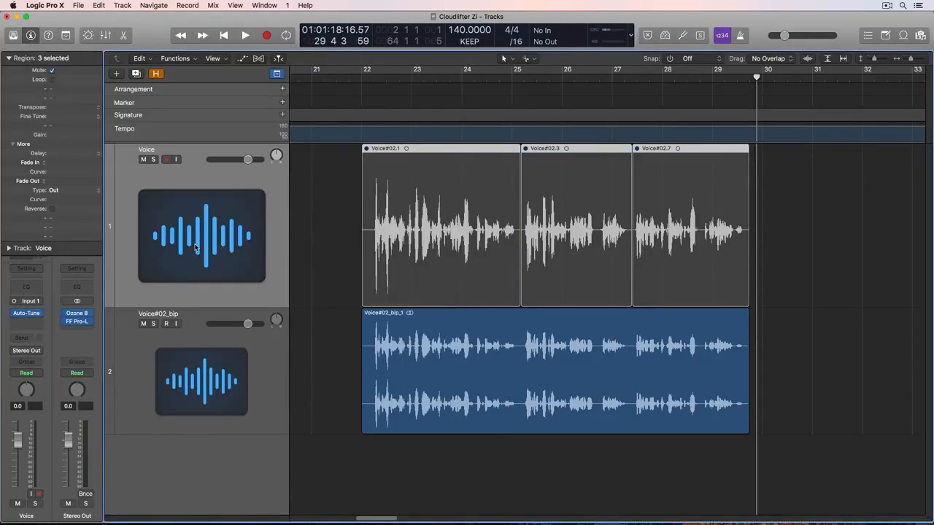
{"action": "left_click", "coordinate": [394, 374]}
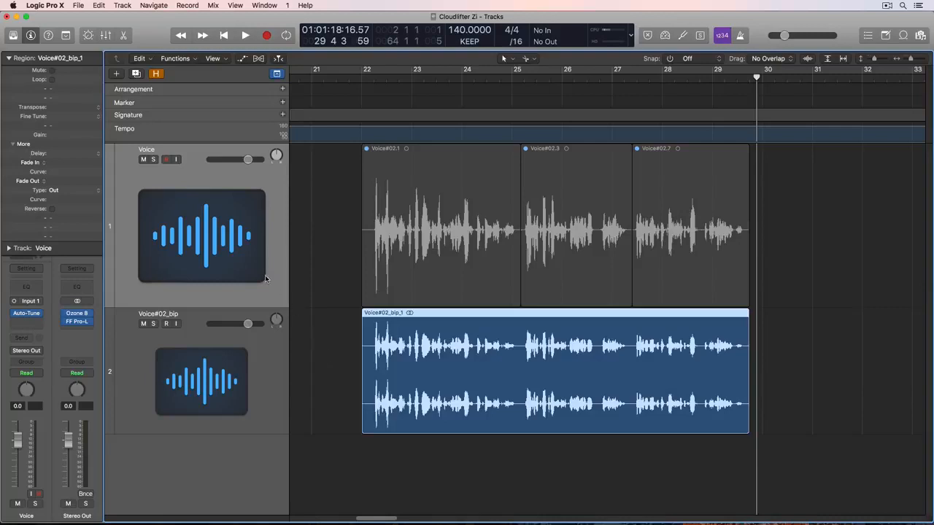
Delete the original Voice track with its regions and enlarge the remaining bounced track's height
{"action": "left_click", "coordinate": [237, 228]}
{"action": "key", "text": "Delete"}
{"action": "key", "text": "Return"}
{"action": "key", "text": "Delete"}
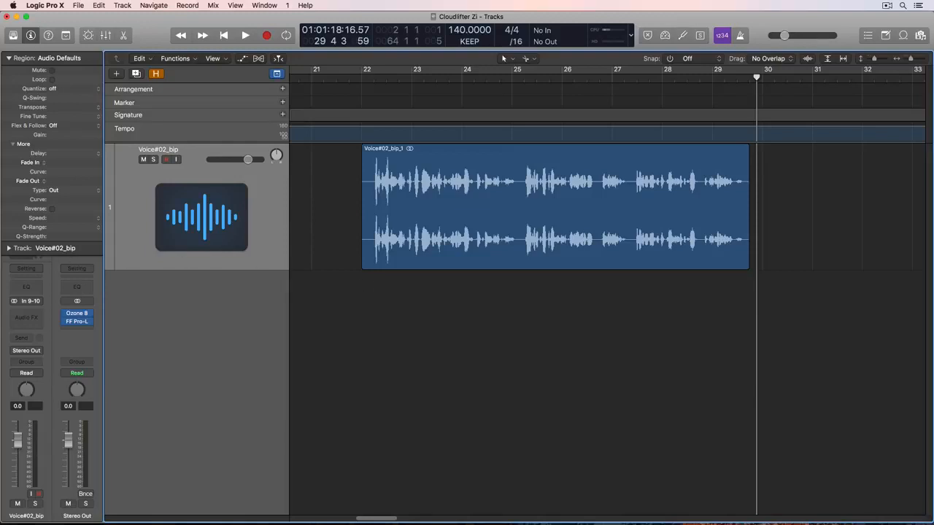
{"action": "left_click_drag", "start_coordinate": [165, 268], "coordinate": [177, 363]}
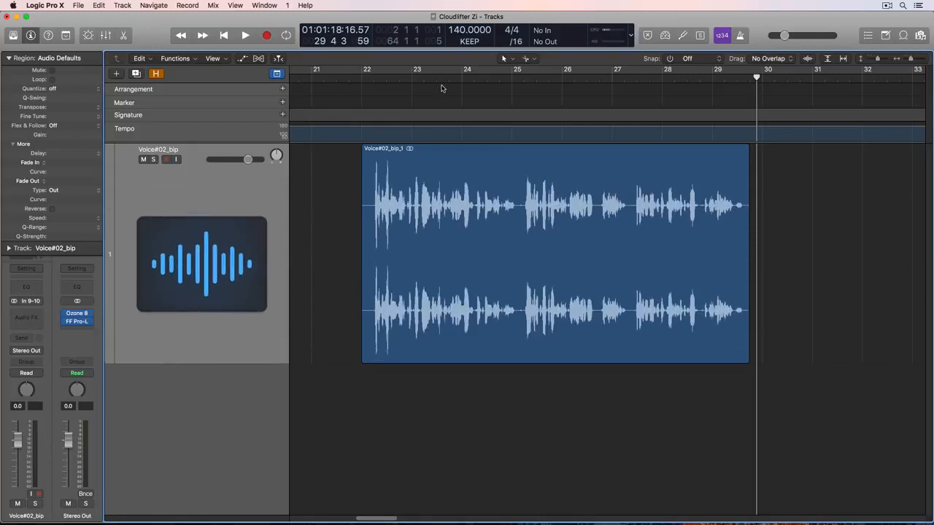
Reselect the Pointer Tool and switch the edit tool to the Scissors Tool
{"action": "left_click", "coordinate": [506, 59]}
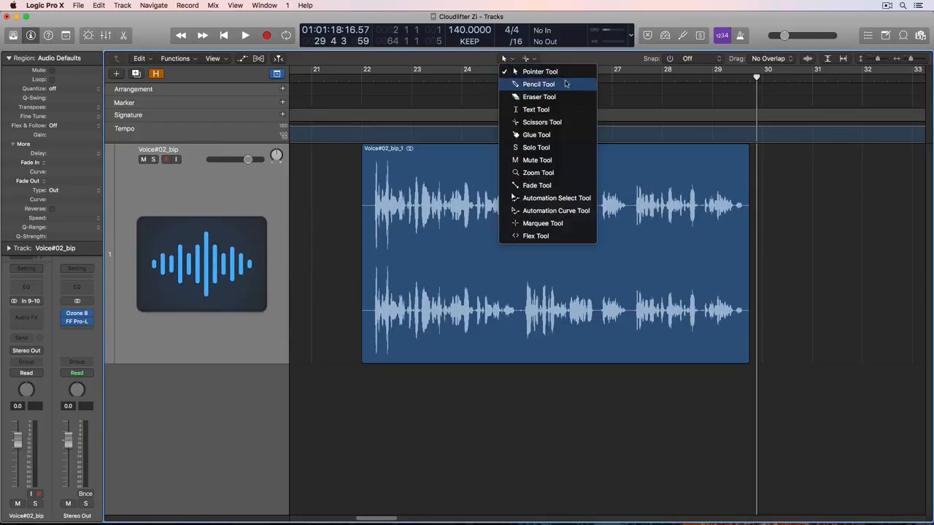
{"action": "left_click", "coordinate": [539, 71]}
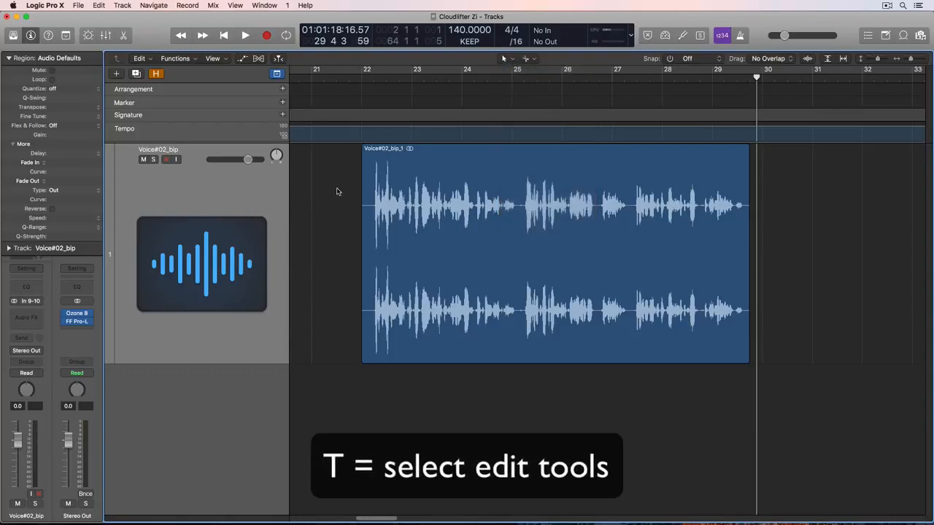
{"action": "key", "text": "t"}
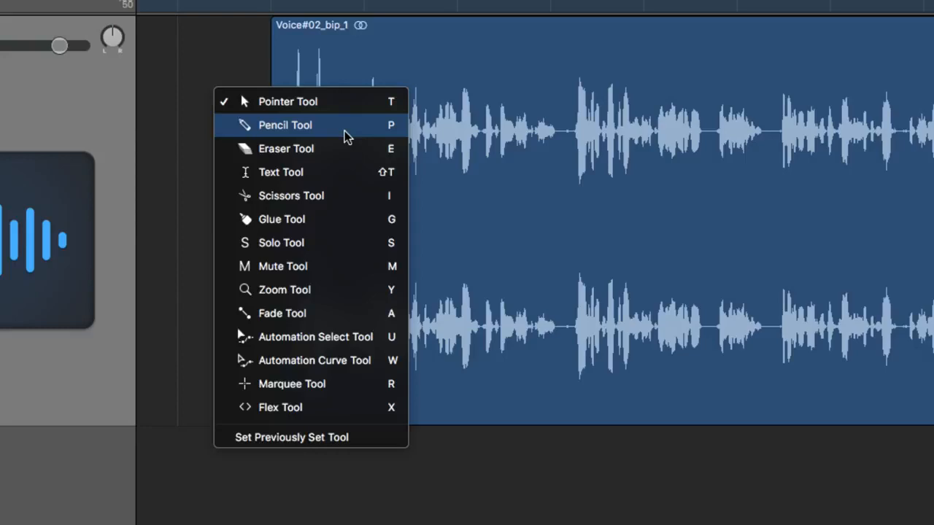
{"action": "left_click", "coordinate": [346, 195]}
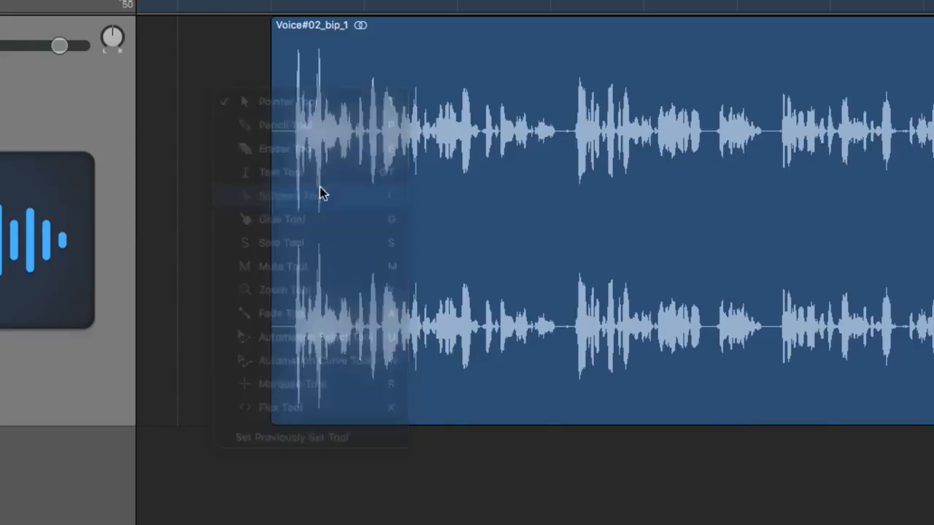
{"action": "key", "text": "t"}
{"action": "key", "text": "i"}
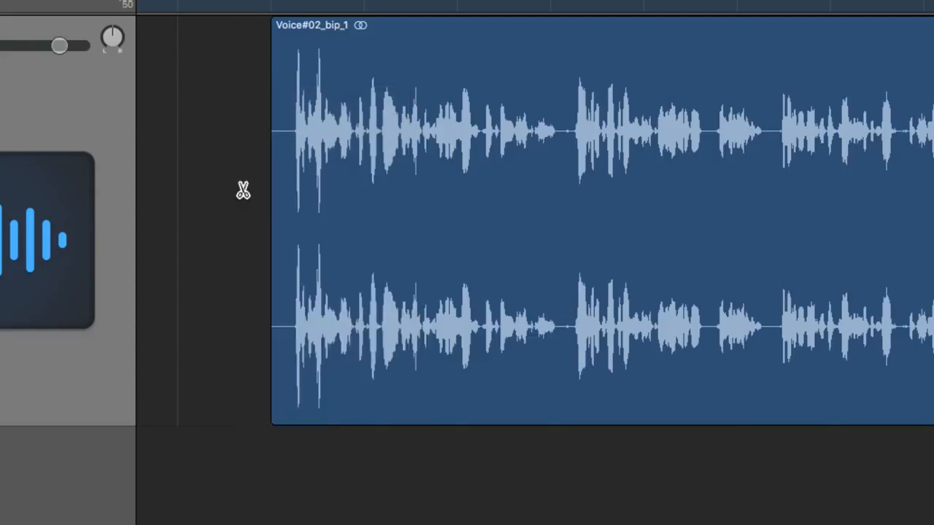
Return to the Pointer Tool and switch to the Scissors Tool again
{"action": "key", "text": "t"}
{"action": "key", "text": "t"}
{"action": "key", "text": "t"}
{"action": "key", "text": "i"}
Restore the Pointer Tool as the main edit tool and set the Marquee Tool as the secondary tool
{"action": "key", "text": "t"}
{"action": "key", "text": "t"}
{"action": "key", "text": "t"}
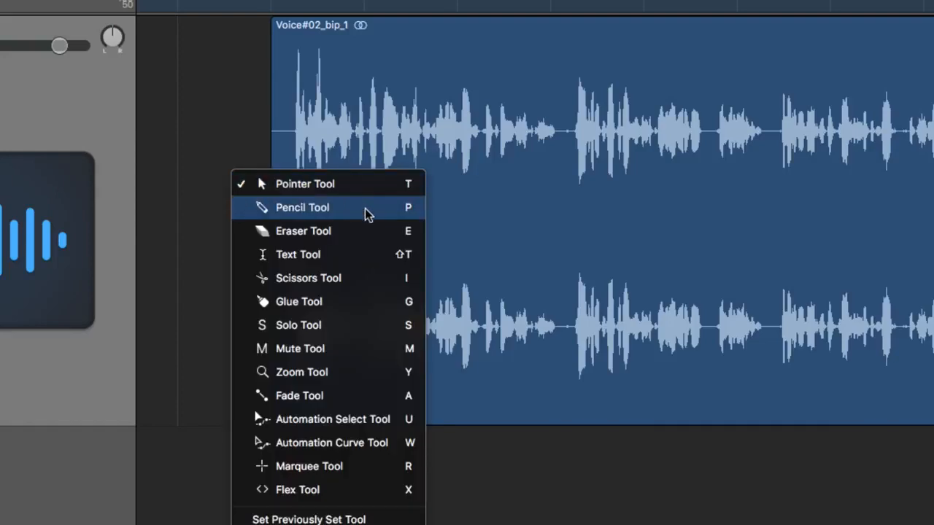
{"action": "left_click", "coordinate": [365, 465]}
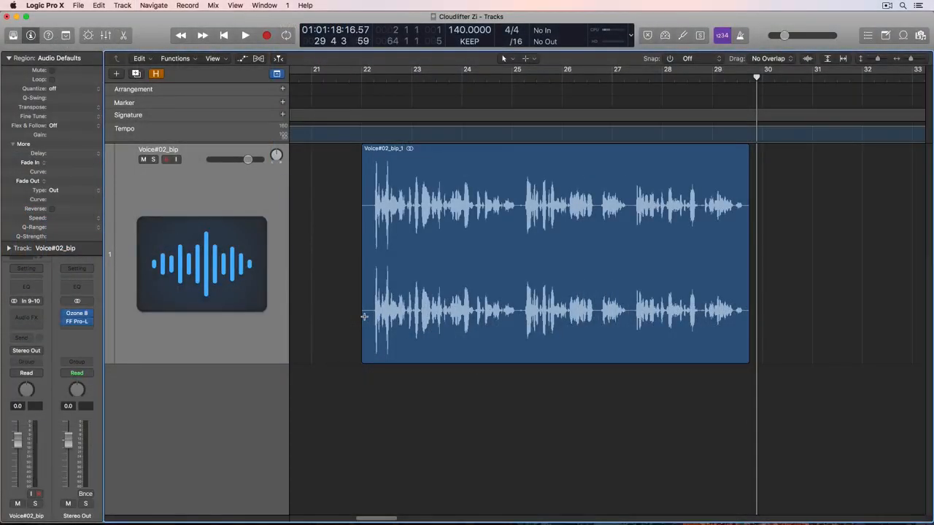
Open the Key Commands window, move it over the track area and browse the global commands down to Fast Rewind
{"action": "key", "text": "alt+k"}
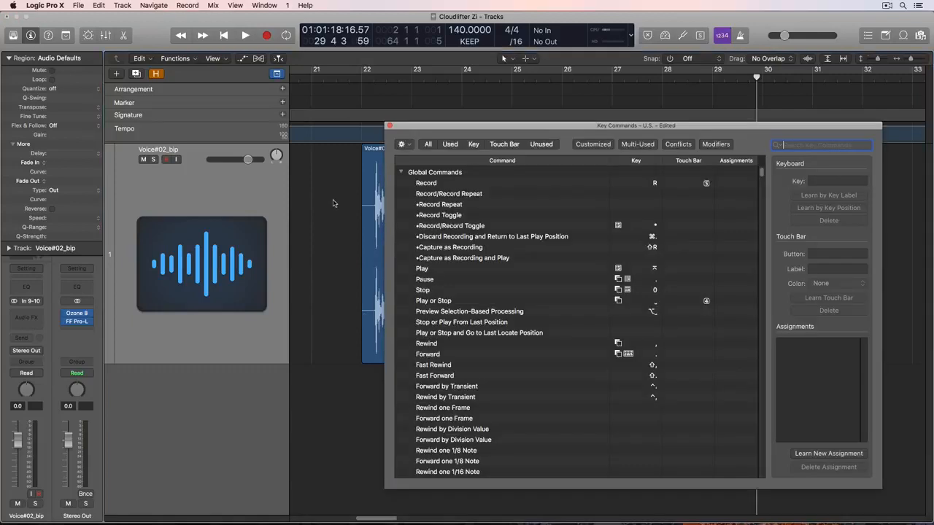
{"action": "left_click_drag", "start_coordinate": [577, 128], "coordinate": [451, 115]}
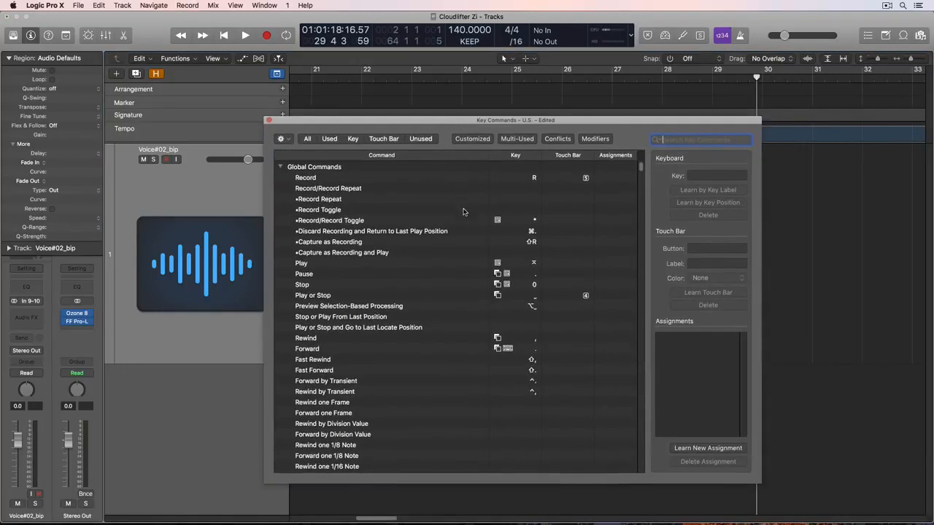
{"action": "left_click", "coordinate": [452, 230]}
{"action": "left_click", "coordinate": [432, 274]}
{"action": "left_click", "coordinate": [429, 307]}
{"action": "left_click", "coordinate": [428, 328]}
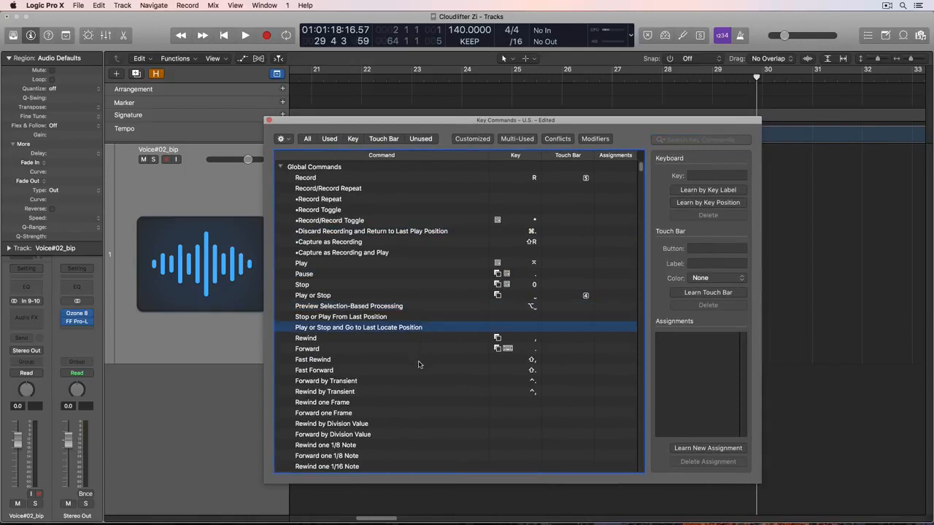
{"action": "left_click", "coordinate": [419, 362]}
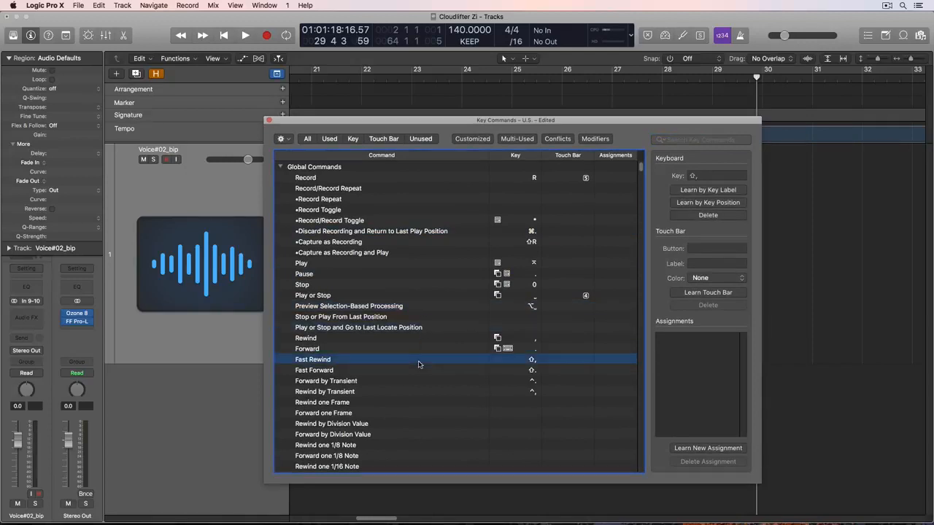